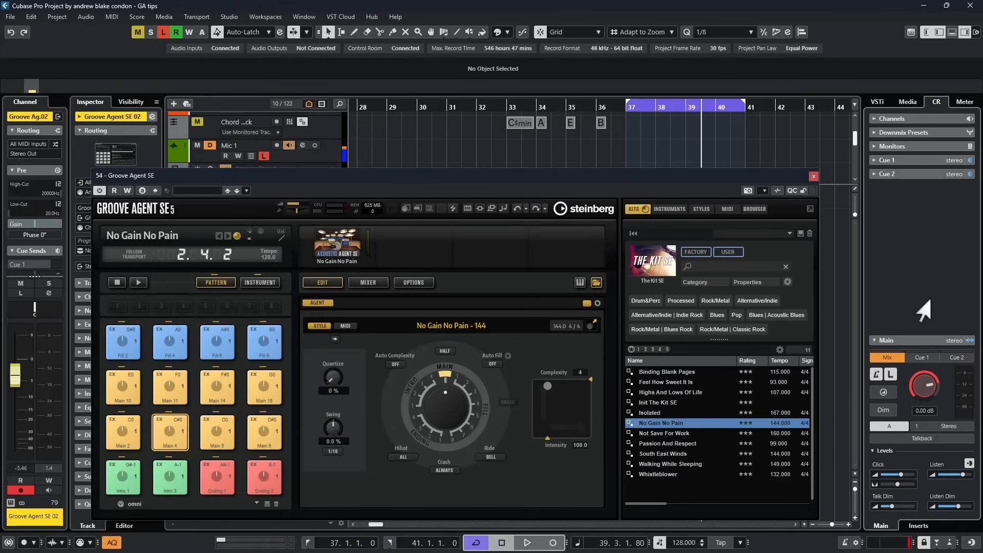
Step: Reposition the Groove Agent SE window and audition the Main 4 pattern pad of the No Gain No Pain style
drag(361, 177, 397, 154)
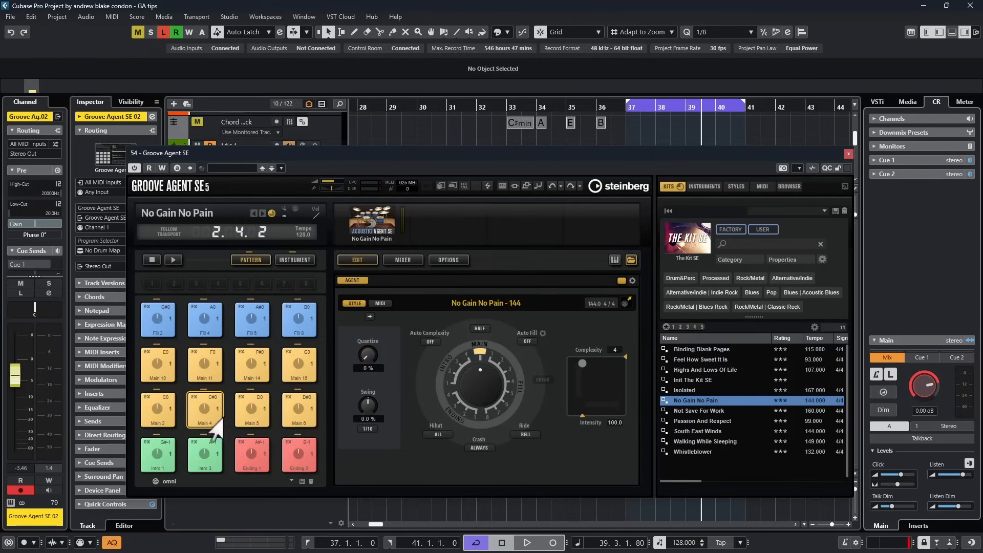
click(192, 417)
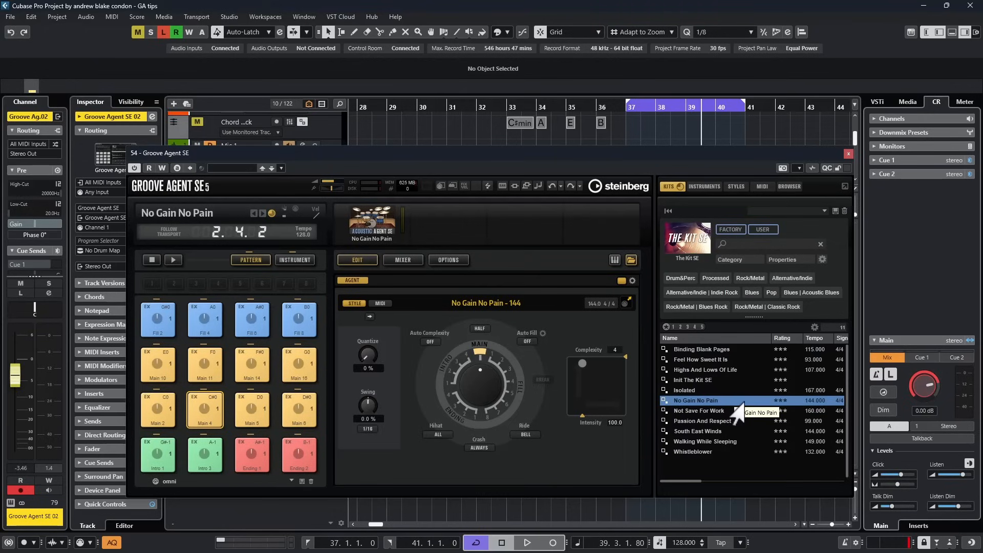
click(197, 413)
Step: Uncover the Groove Agent SE 02 track, audition Main 4, and play the track briefly from bar 37
drag(376, 153, 514, 236)
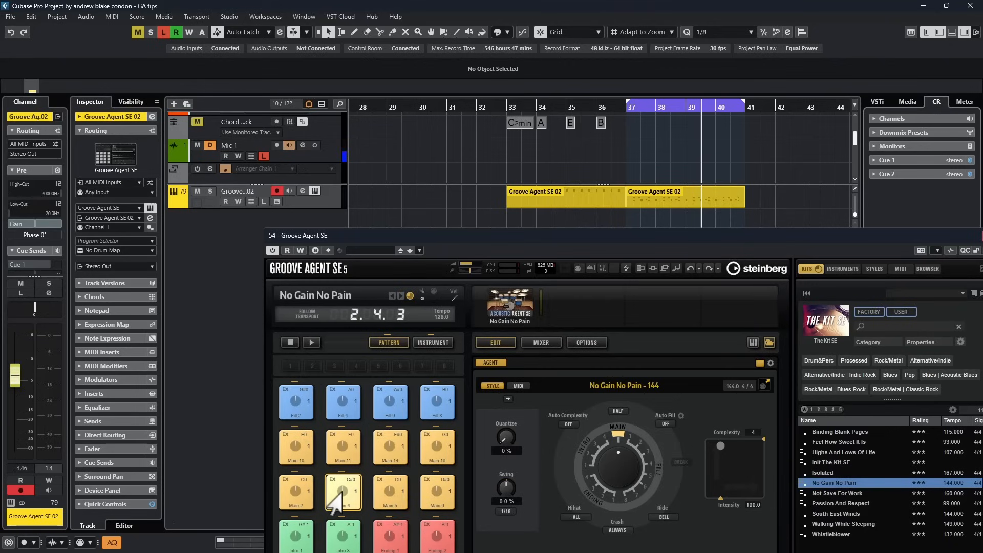
drag(345, 502, 625, 105)
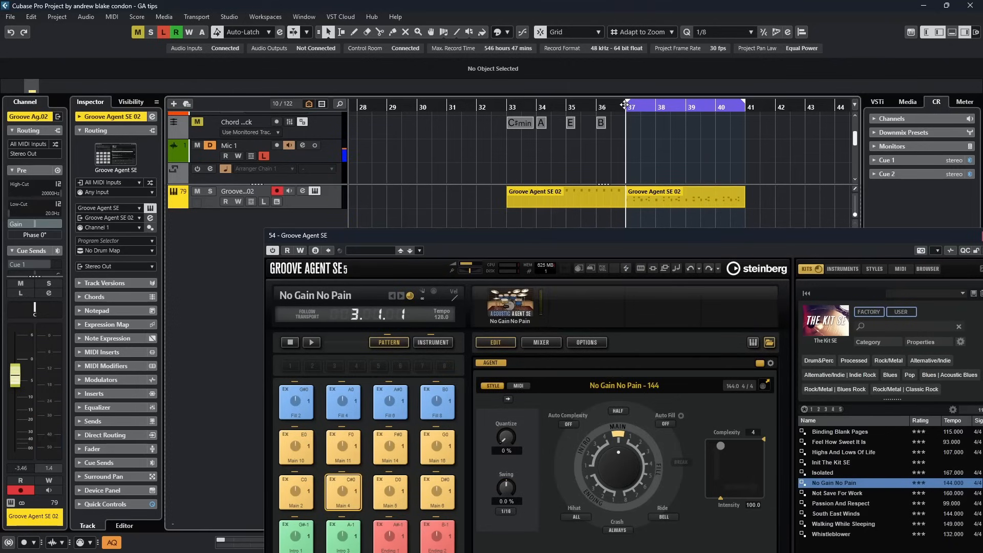
key(space)
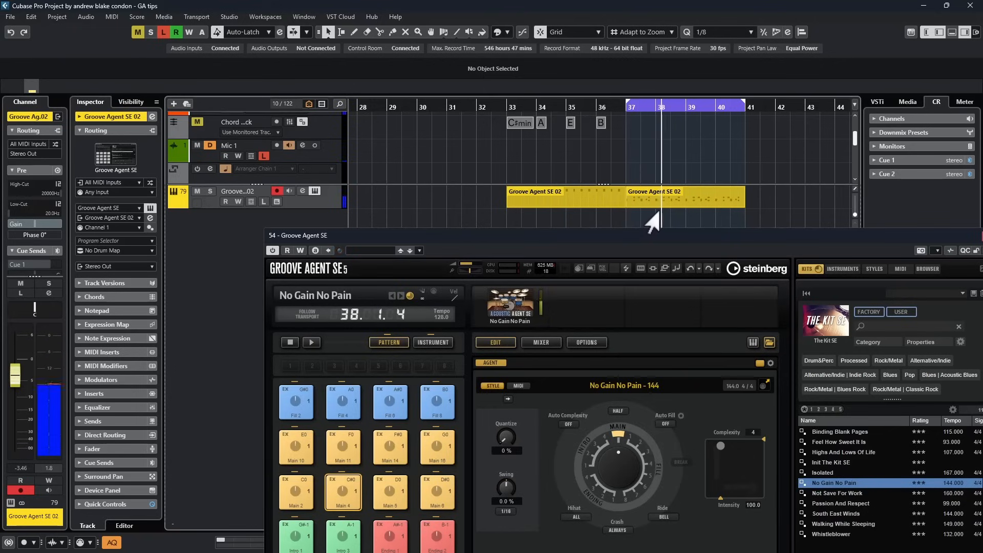
key(space)
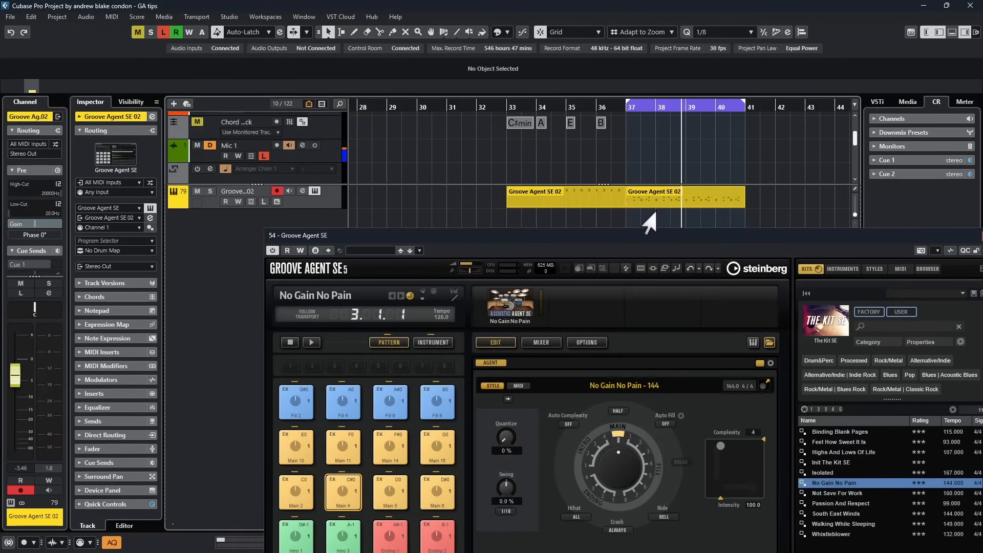
Step: Audition the Main 4 pattern again and replay the existing drum event from bar 37 to compare them
click(338, 494)
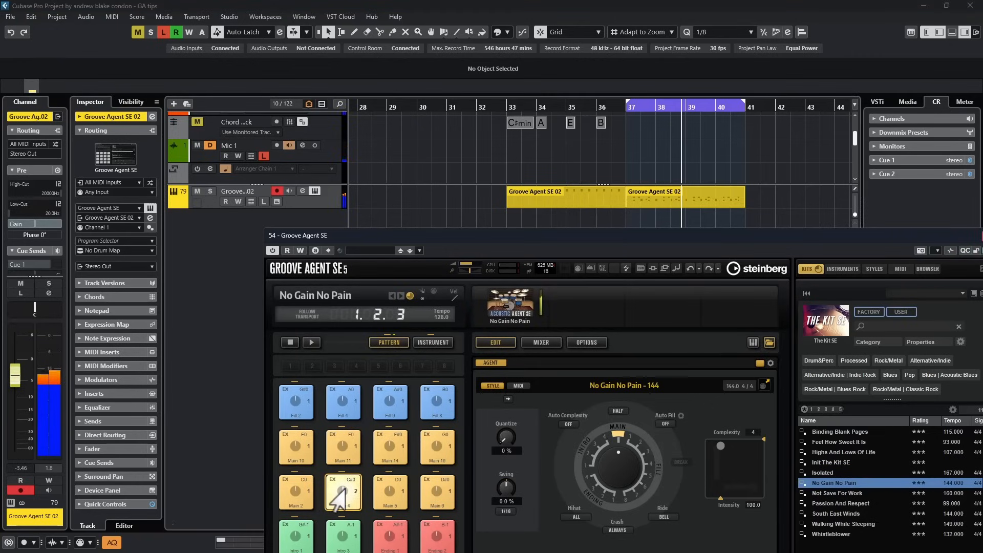
click(627, 109)
click(654, 200)
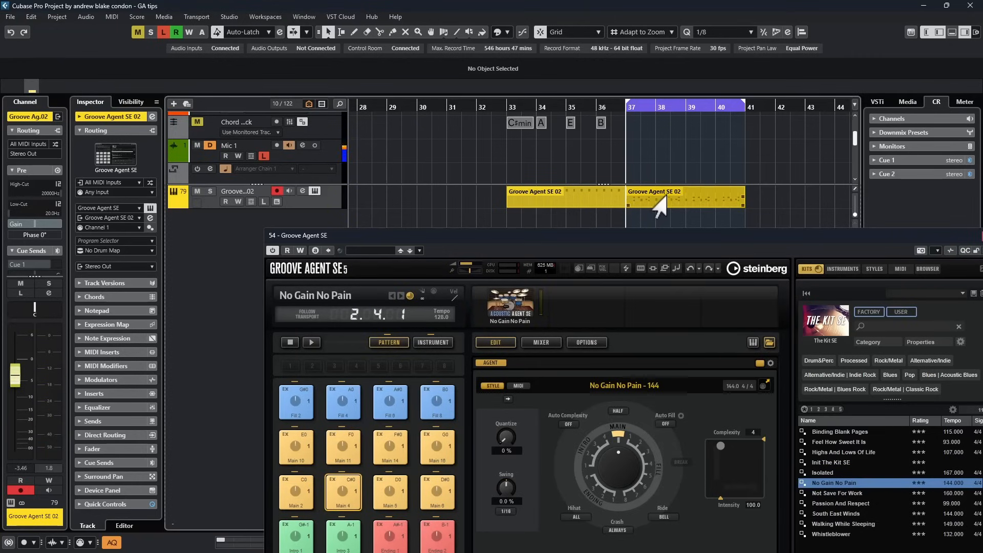
key(space)
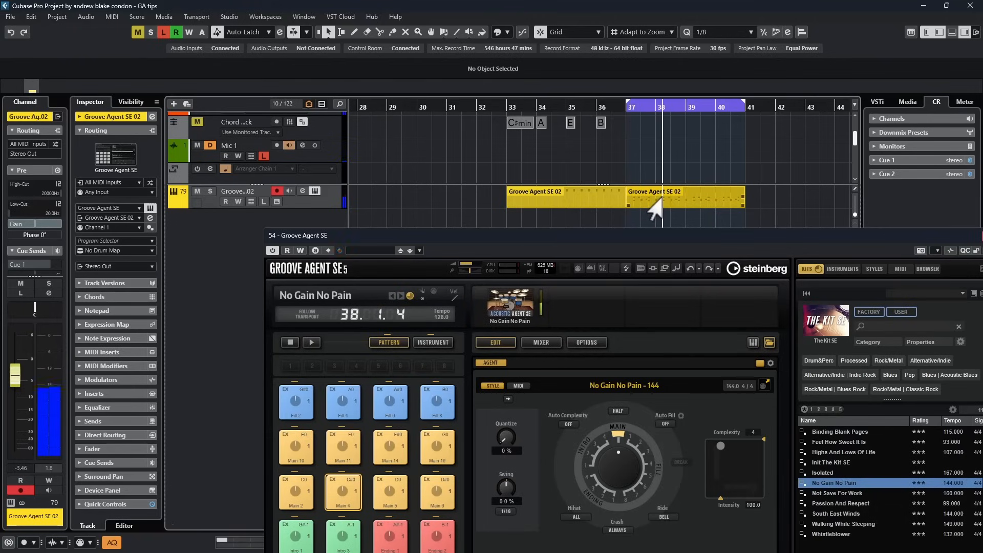
key(space)
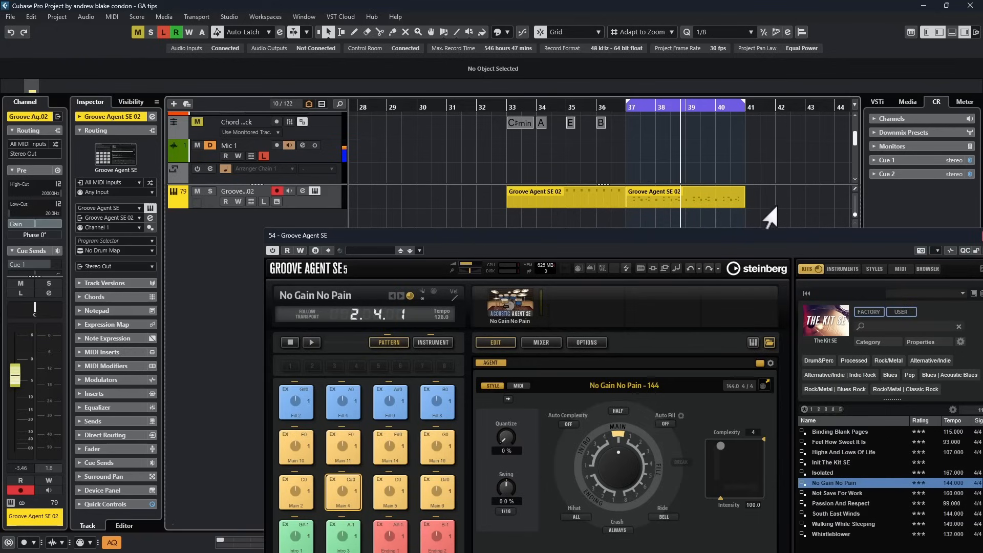
Step: Replace the drum event at bar 37 with the Main 4 pattern from Groove Agent and play it back
click(652, 210)
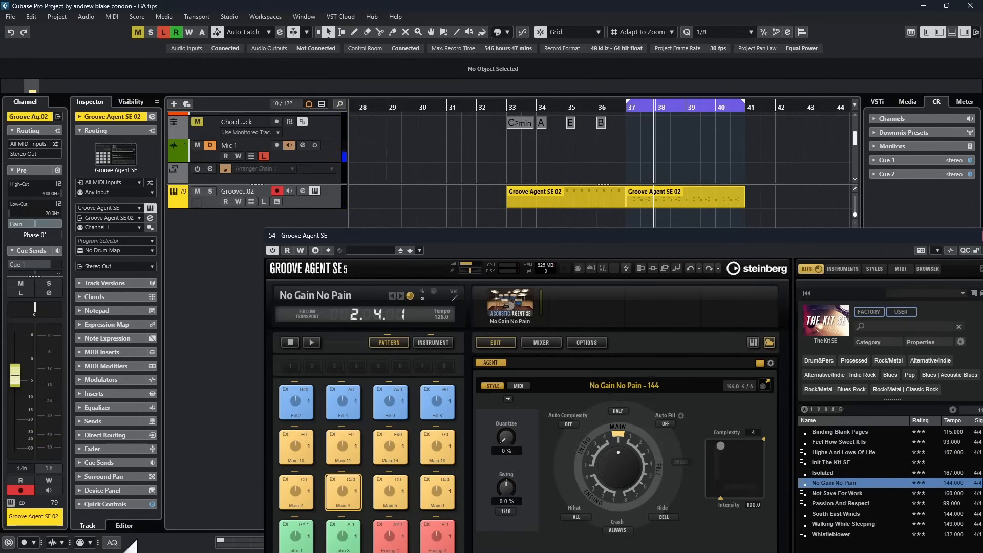
click(683, 204)
key(Delete)
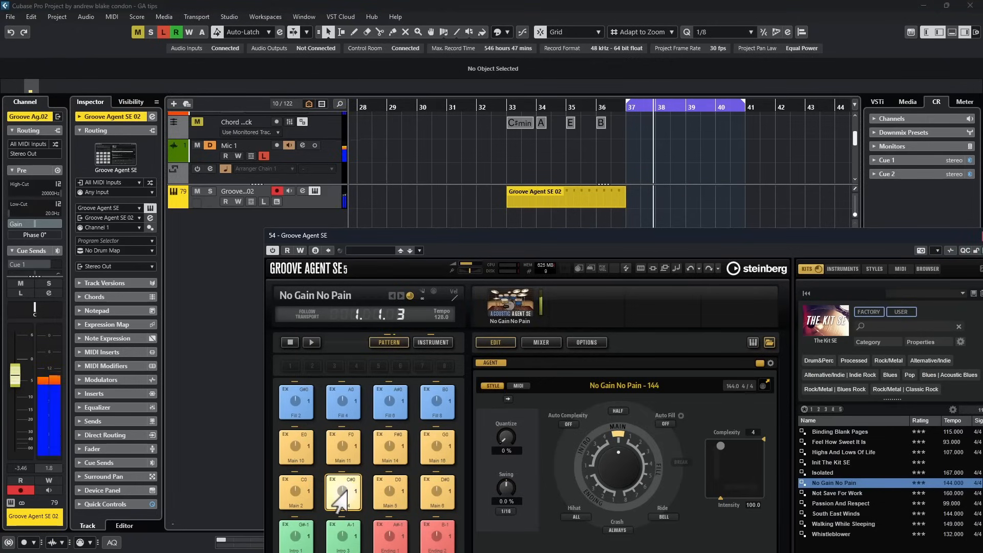
drag(339, 498, 633, 199)
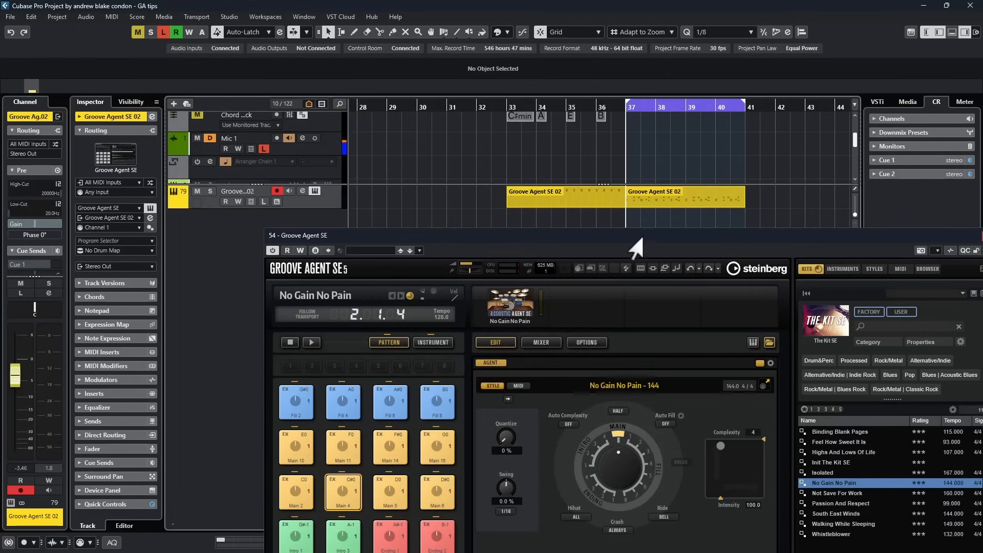
key(space)
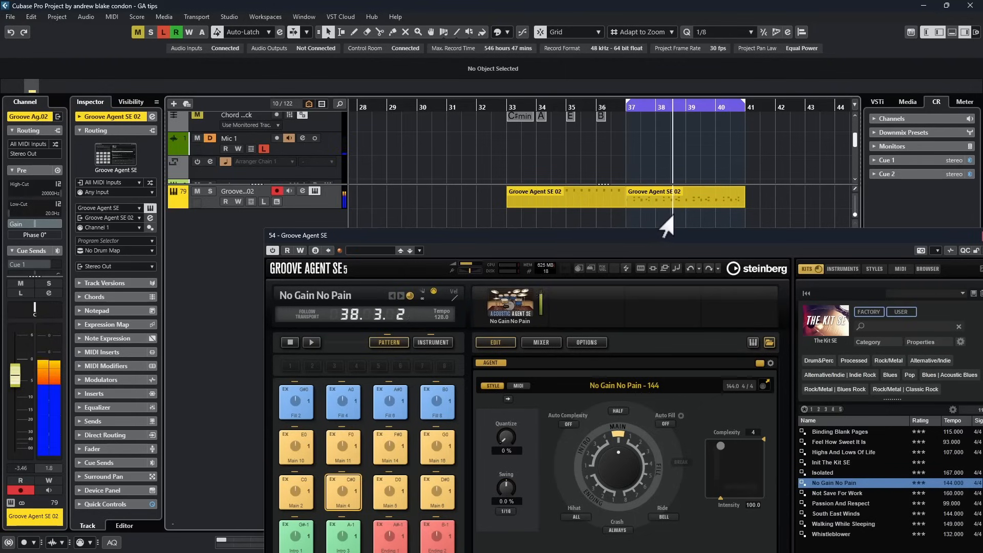
key(space)
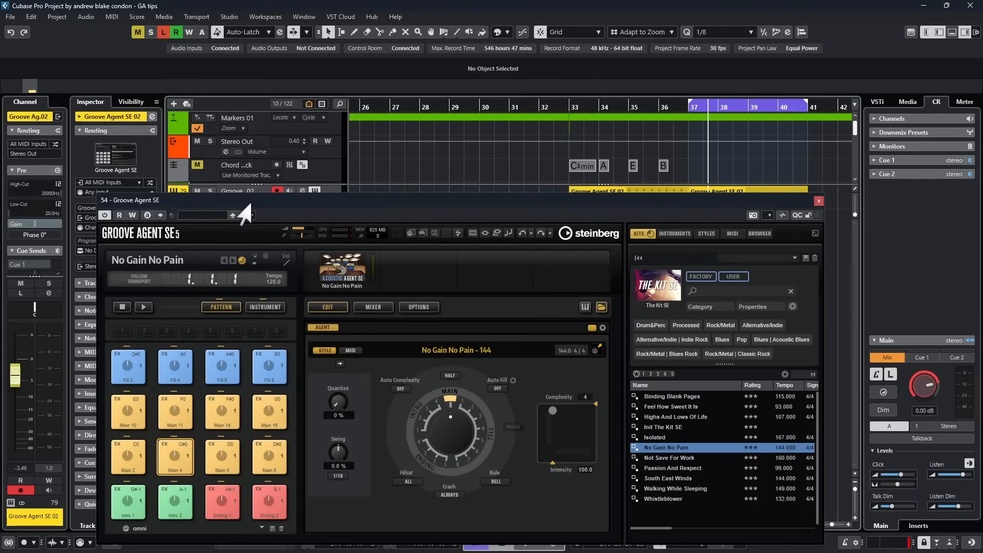
Step: Compare playback of the drum track before and after enabling Use Pattern MIDI Port for Pattern Pads, and select Main 4
drag(325, 210, 786, 38)
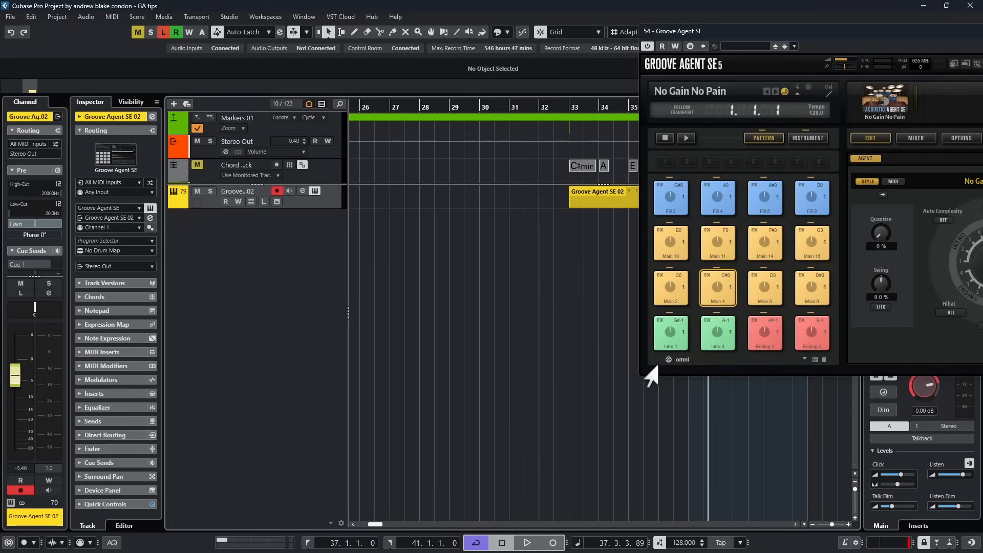
key(space)
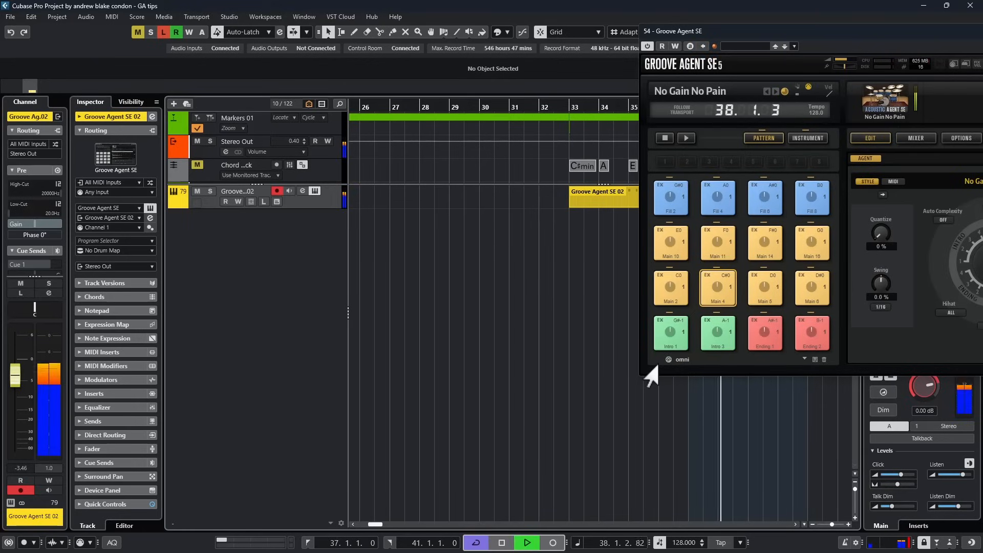
key(space)
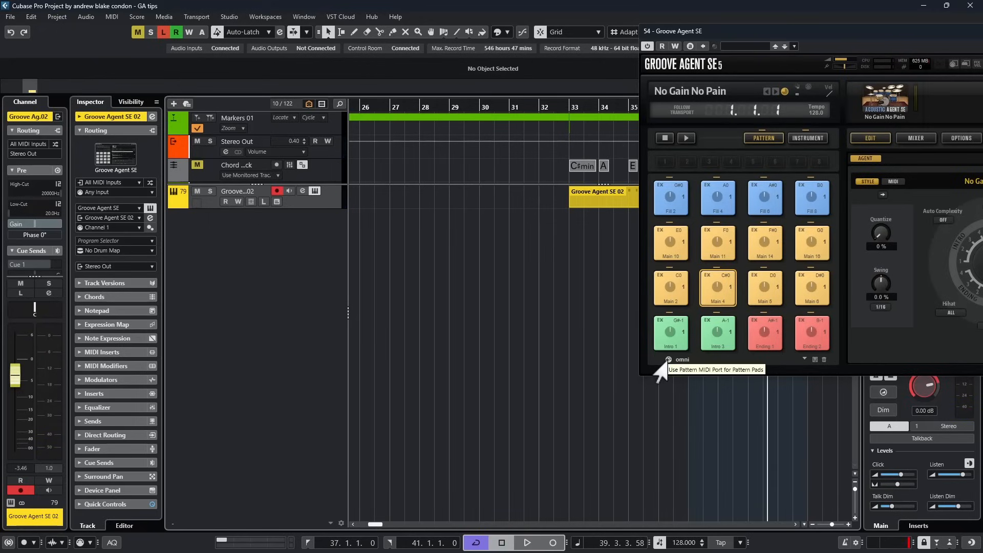
key(space)
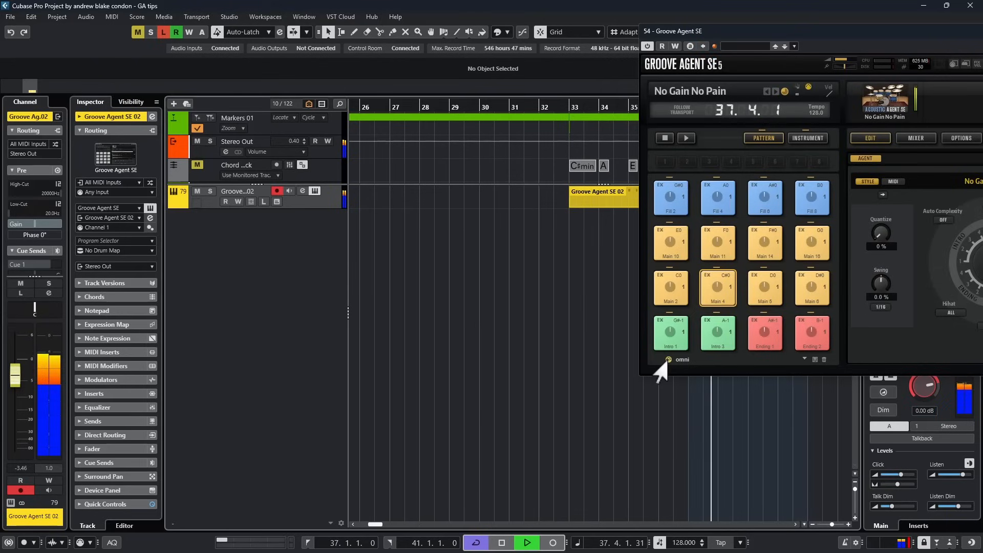
key(space)
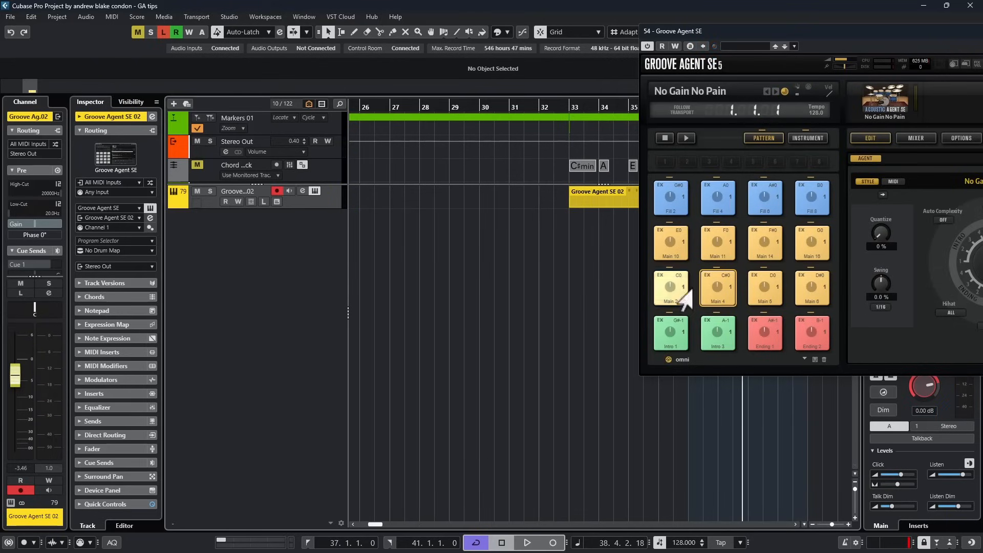
click(711, 287)
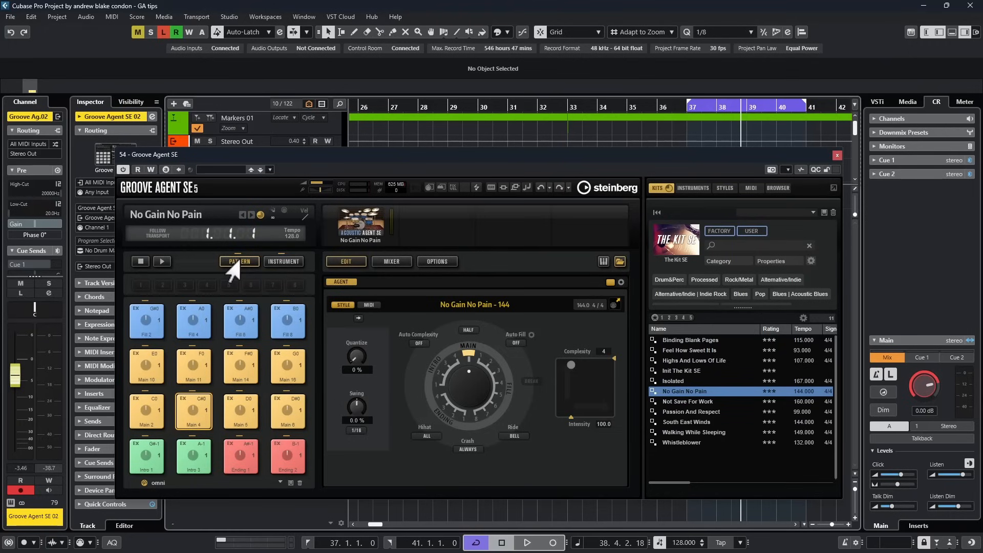
Step: Show the instrument pads and audition the Tom D, Snare Rimshot, Tom C and Hihat Tip sounds
click(281, 263)
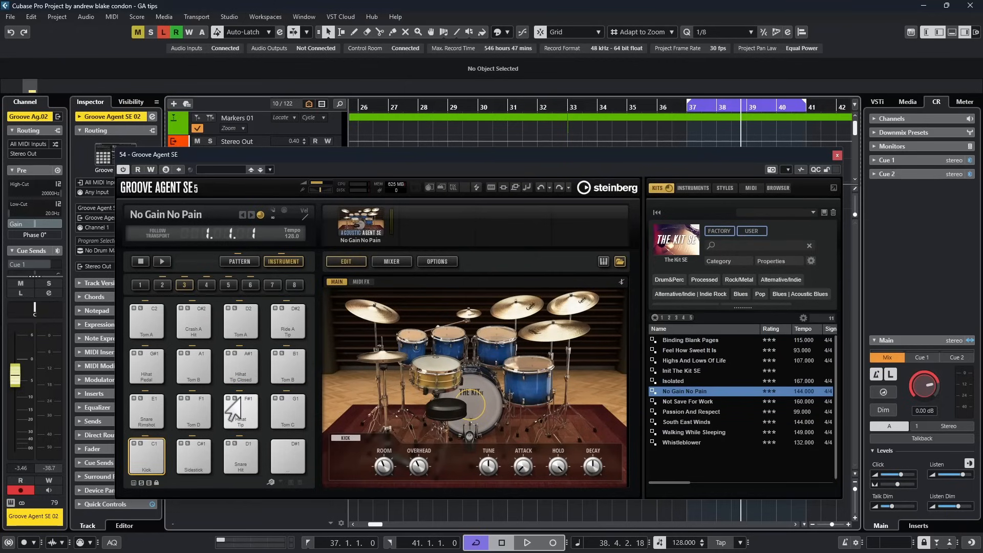
click(193, 411)
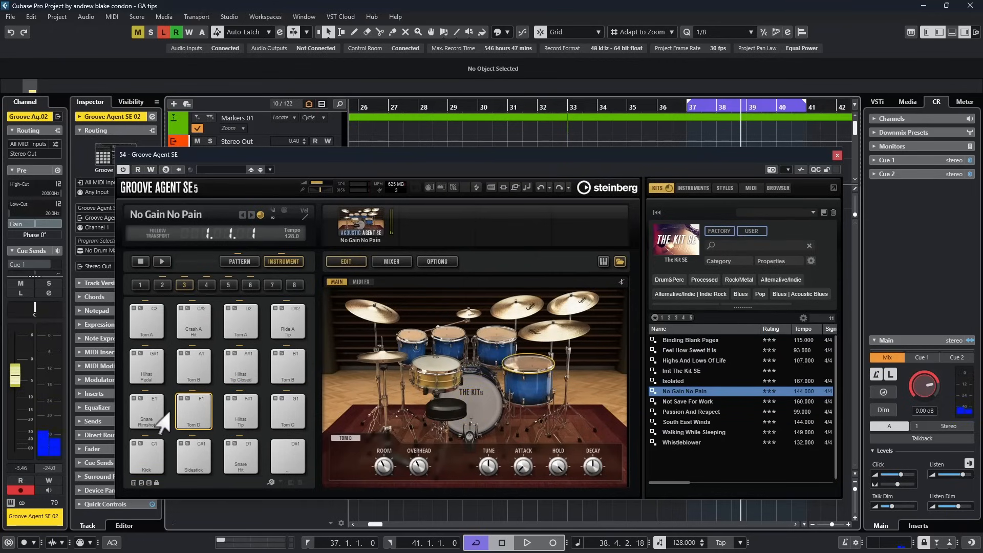
click(146, 415)
click(280, 420)
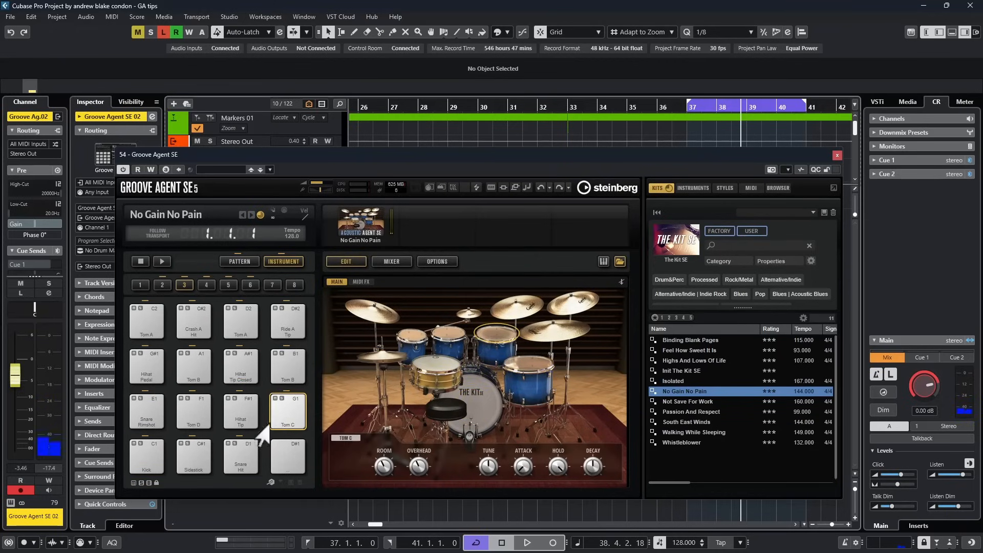
click(225, 425)
click(191, 415)
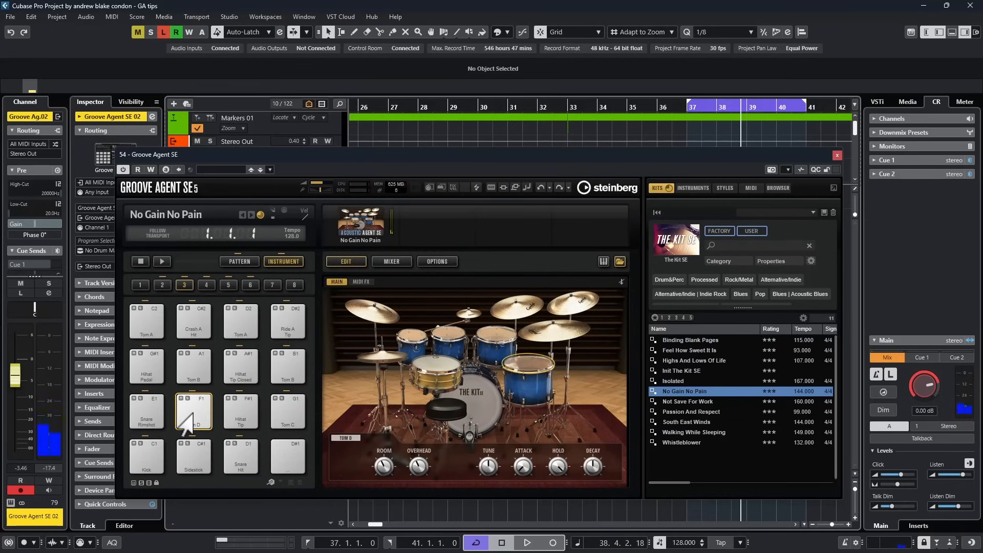
Step: Alternate between the pattern and instrument pads, auditioning the Main 4 and Main 2 patterns
click(238, 262)
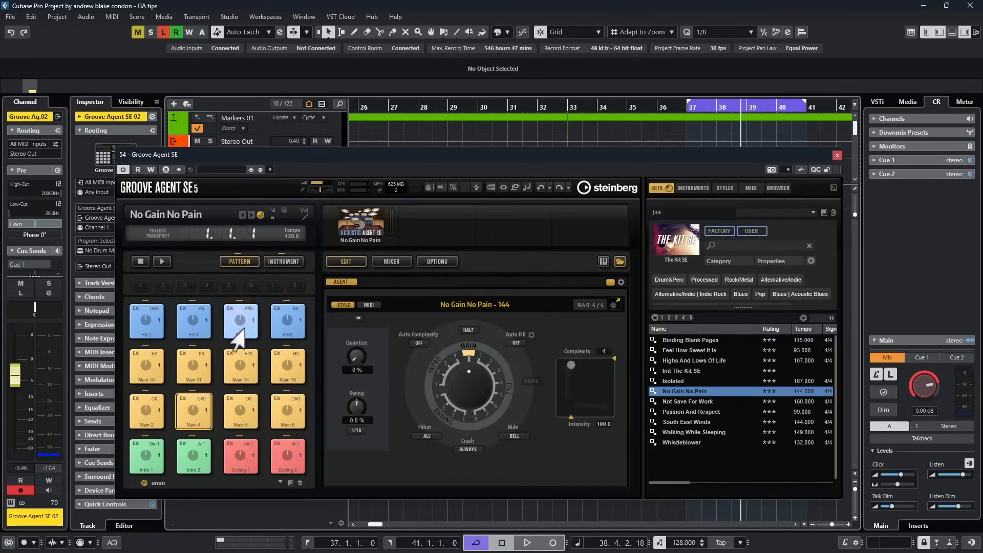
click(193, 413)
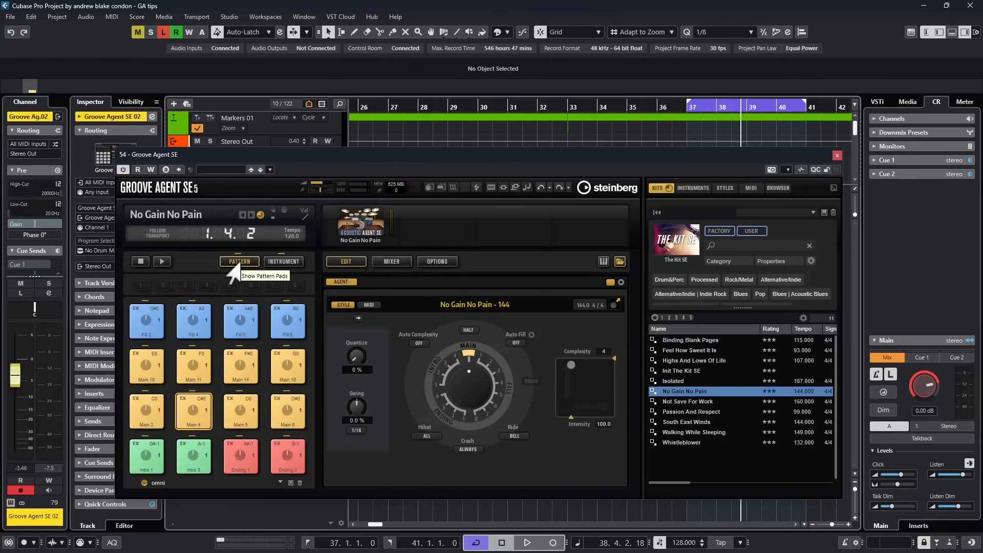
click(271, 262)
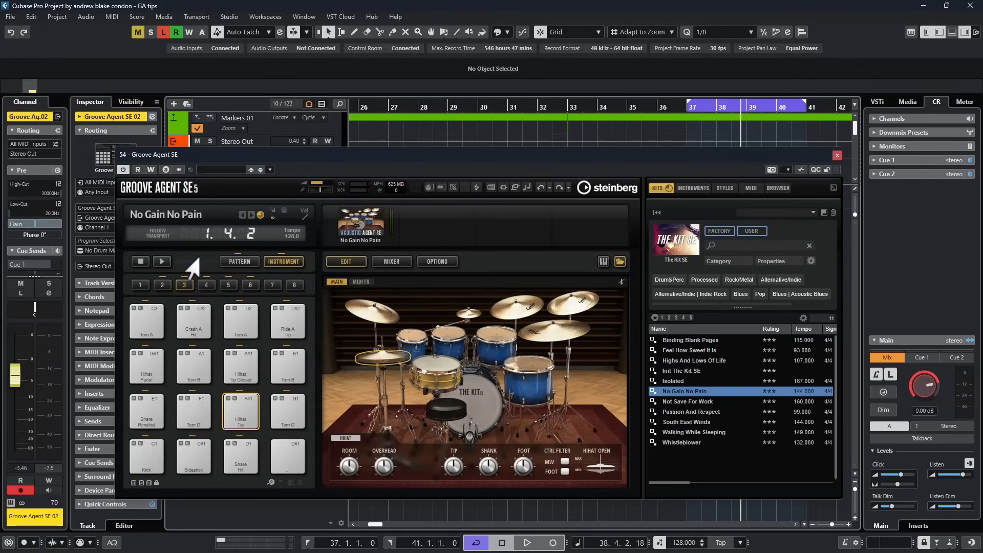
click(239, 261)
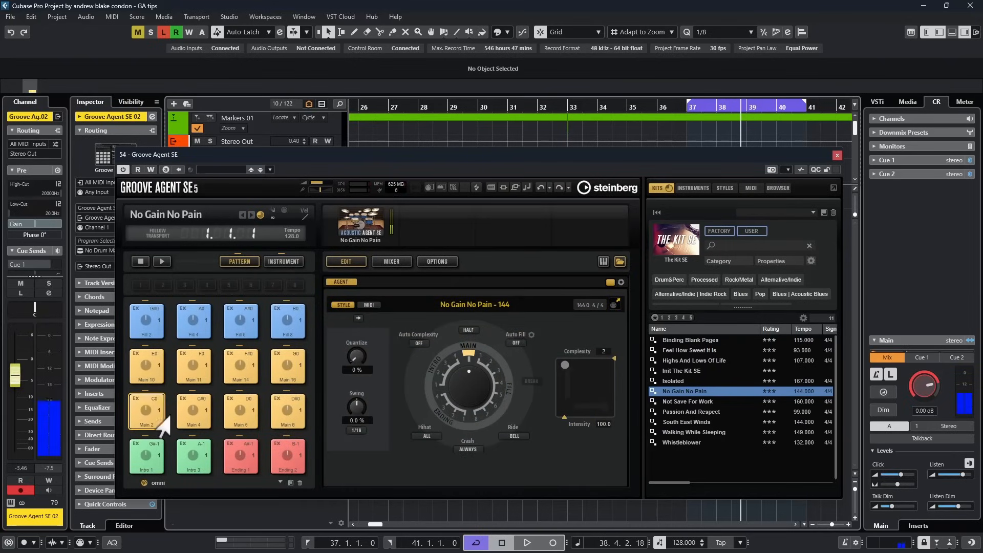
click(190, 409)
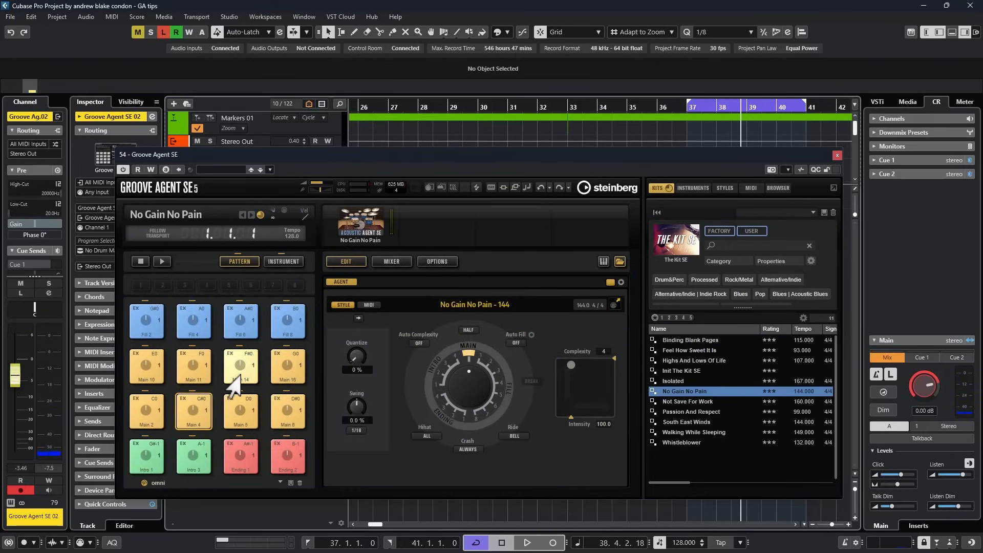
Step: Return to the instrument pads and audition Tom D, Hihat Tip Closed, Tom B, Tom C and Hihat Tip
click(282, 261)
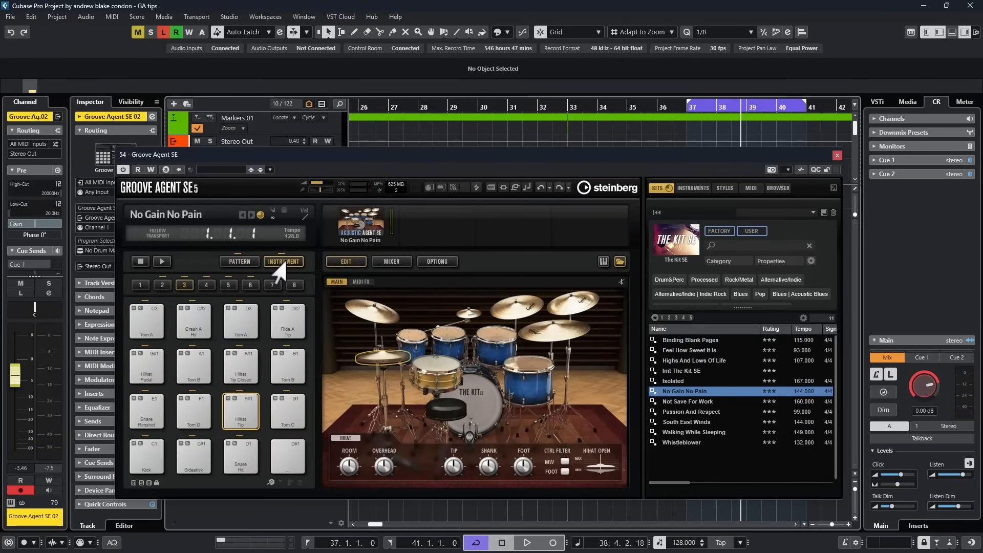
click(181, 404)
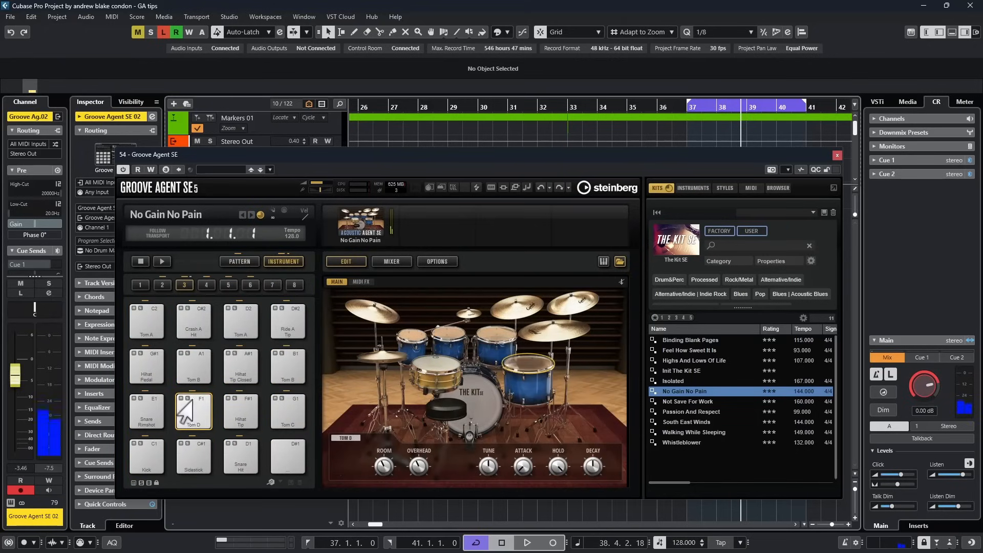
click(242, 372)
click(281, 372)
click(283, 411)
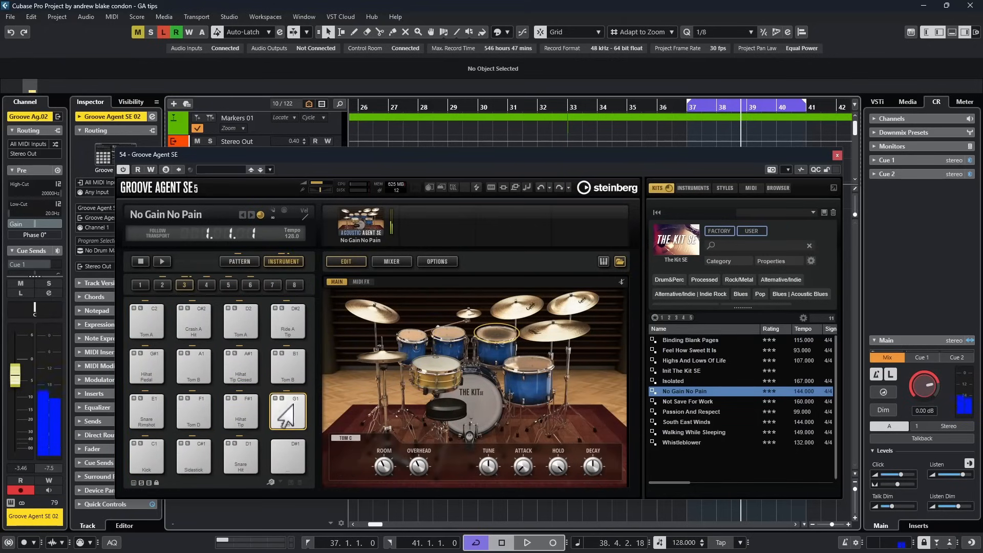
click(247, 408)
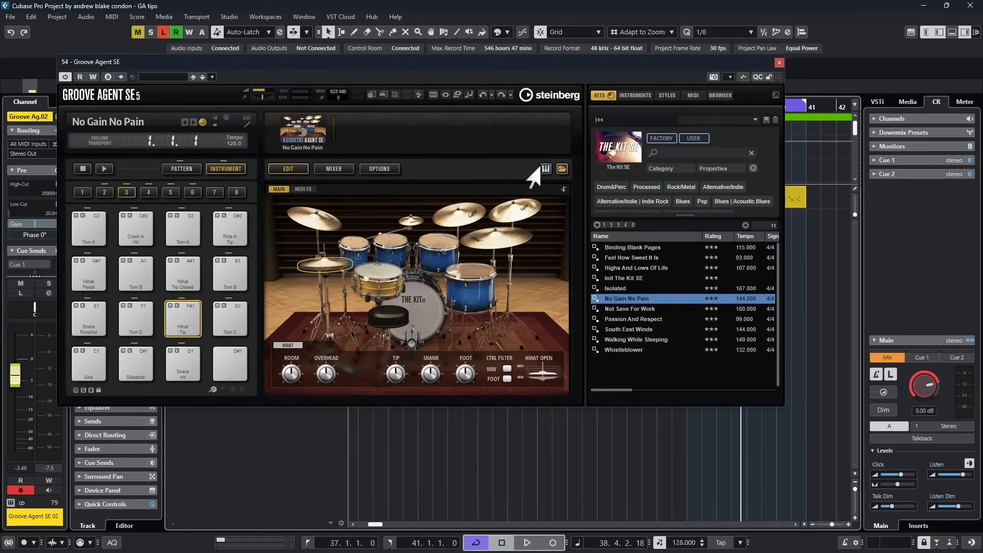
Step: Display Groove Agent's keyboard and switch back to the pattern pads
click(545, 168)
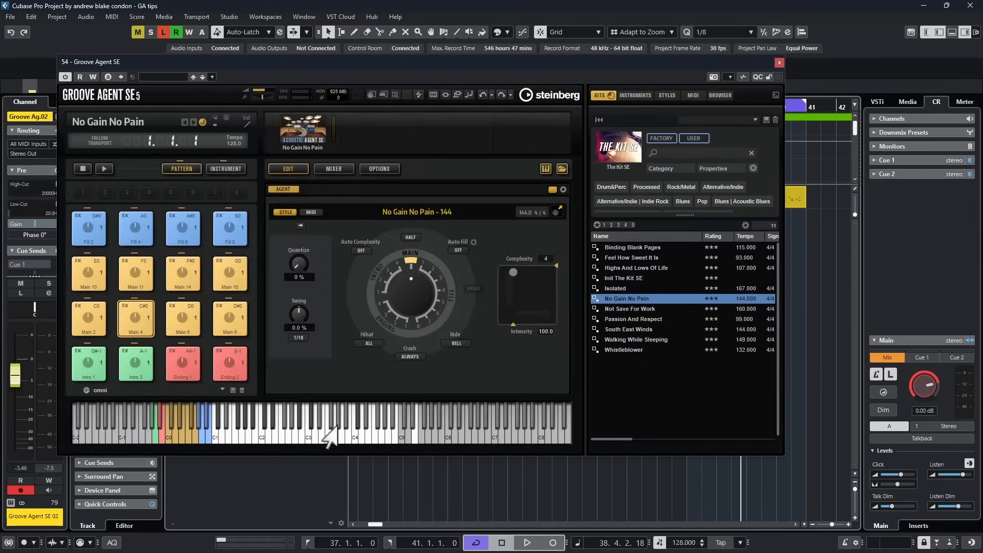
Step: Audition the Main 2 pattern and ride cymbal sounds on Groove Agent's keyboard, and trigger the Main 2 pattern pad
click(167, 440)
click(276, 439)
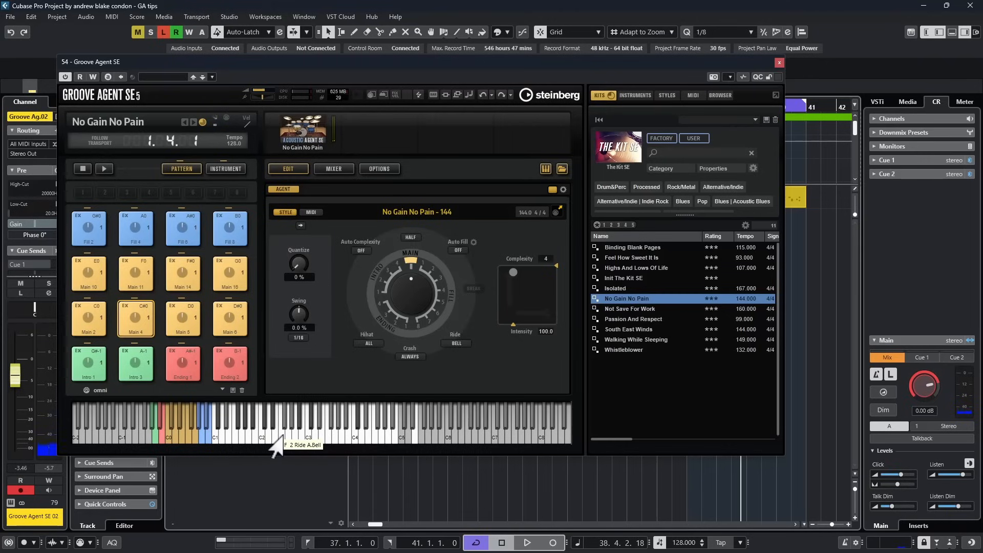
click(281, 436)
click(263, 436)
click(213, 174)
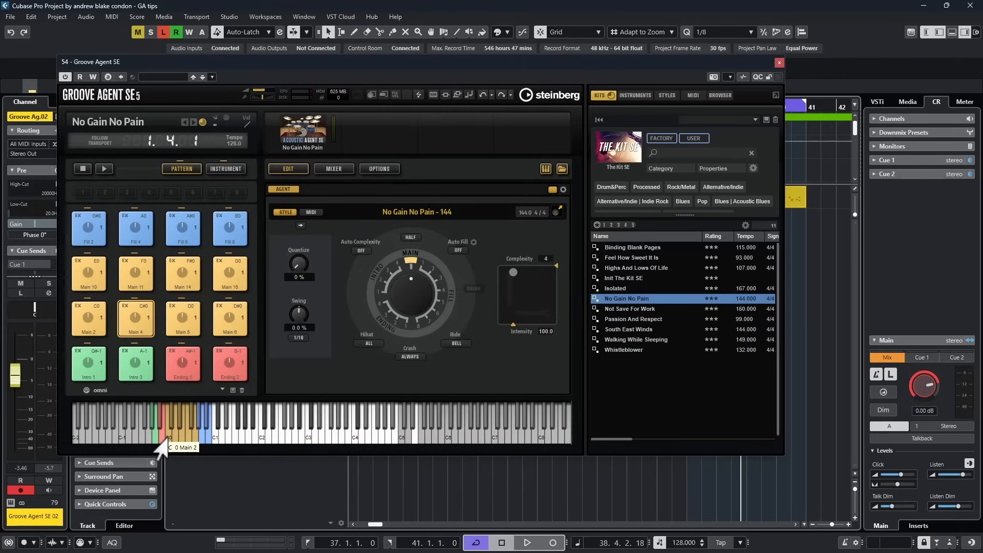
click(84, 323)
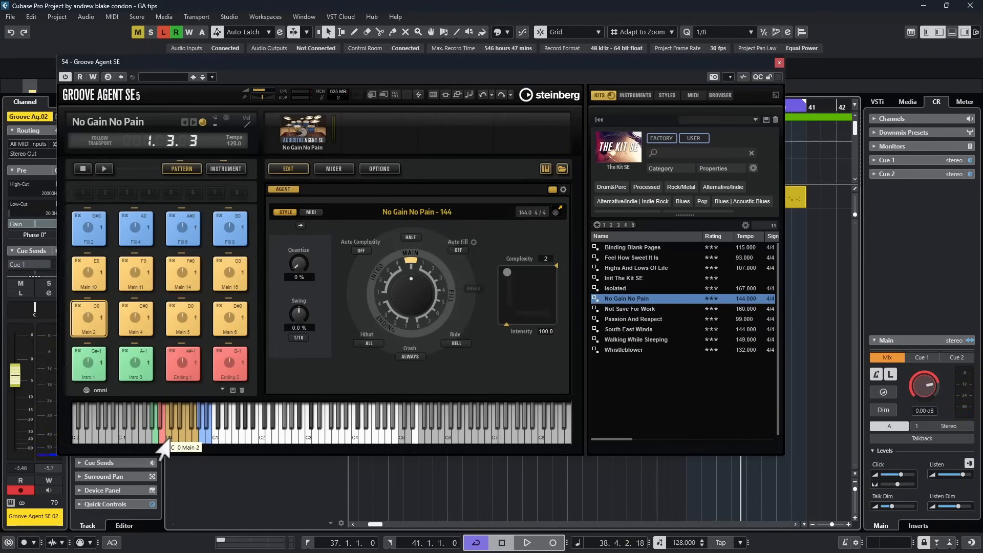
Step: Show the instrument pads and repeatedly trigger the empty C0 pad
click(212, 171)
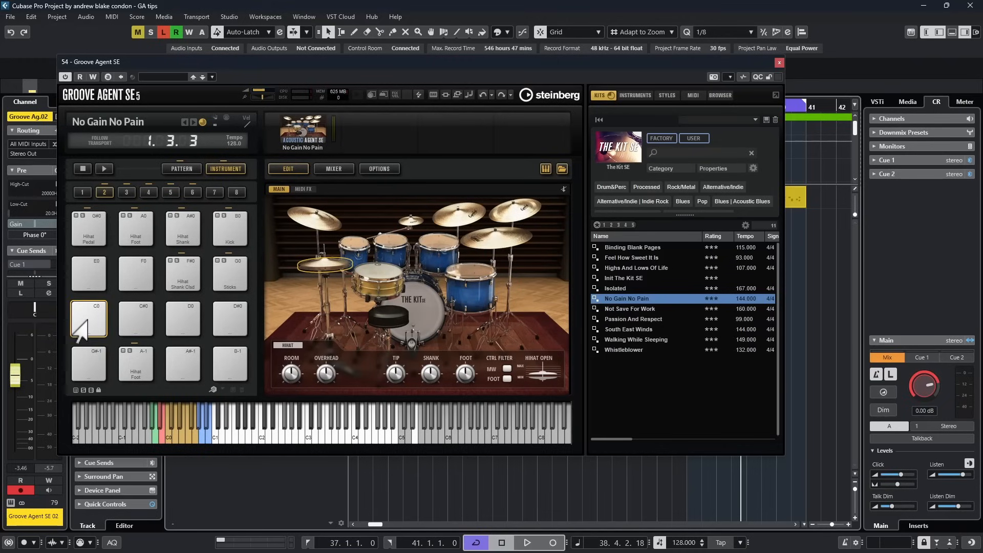
click(88, 319)
click(87, 320)
click(86, 319)
click(86, 319)
click(84, 317)
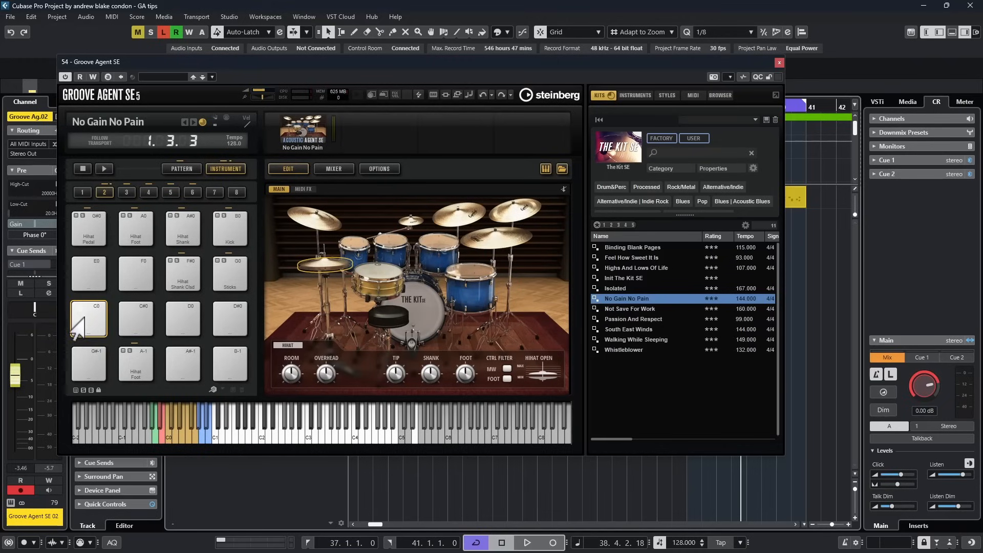
Step: Play the C0 key for the Main 2 pattern and compare the instrument pads with the pattern pads
click(168, 438)
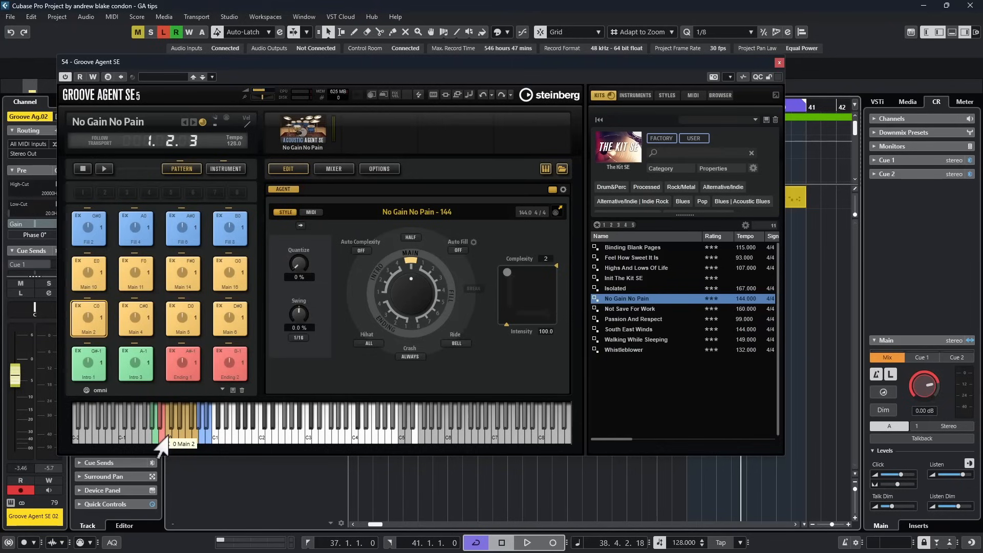
click(224, 171)
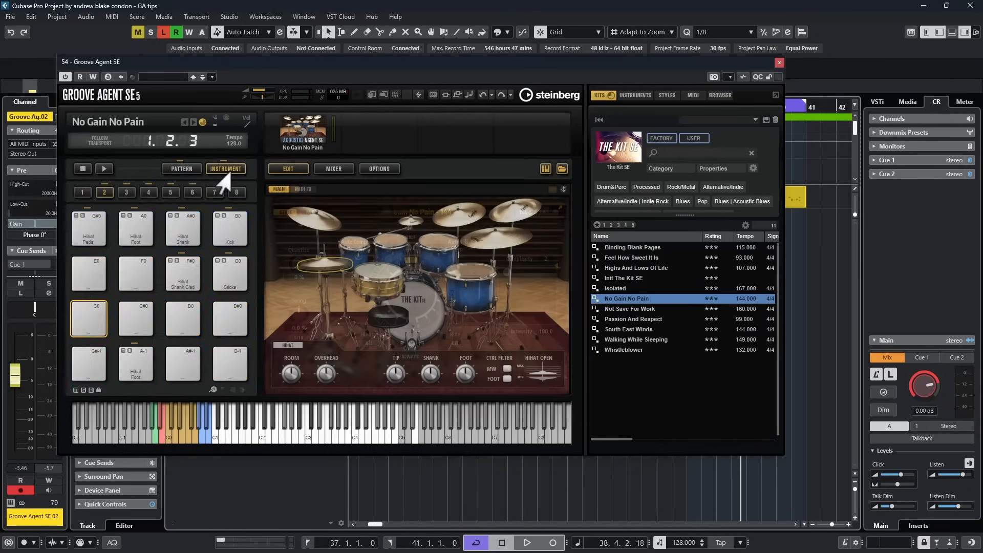
click(181, 168)
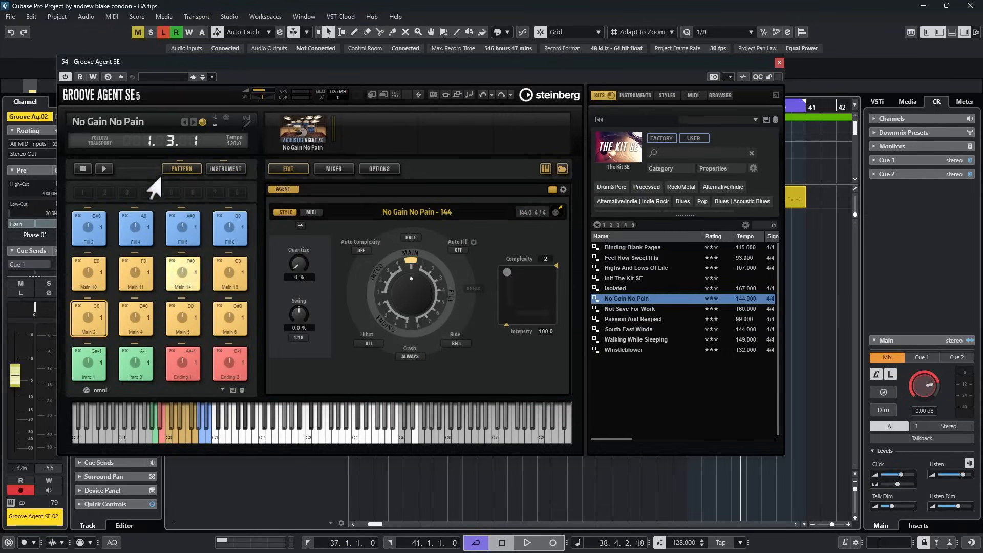
click(218, 170)
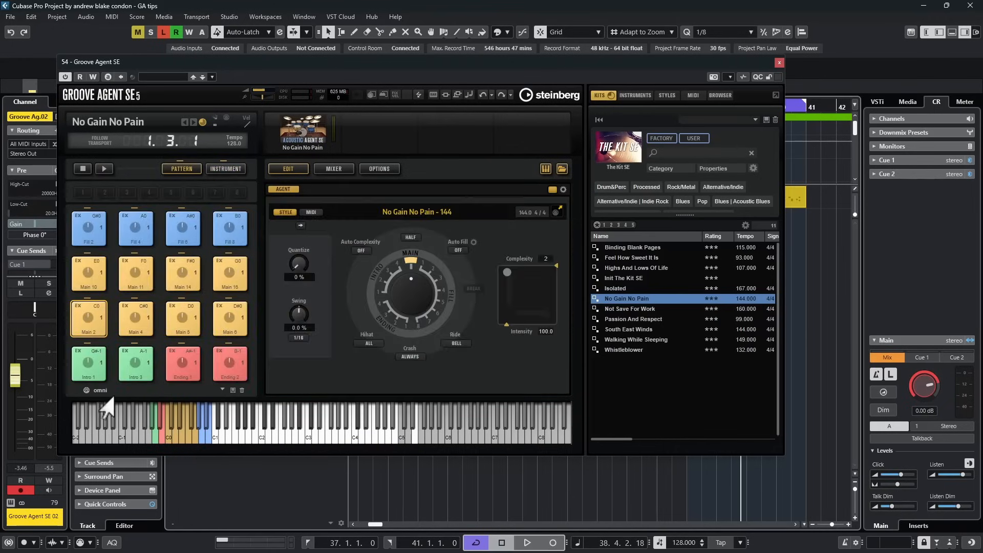
Step: Activate the MIDI input option beside the omni channel setting of the pattern pads and audition the Main pattern keys
click(86, 390)
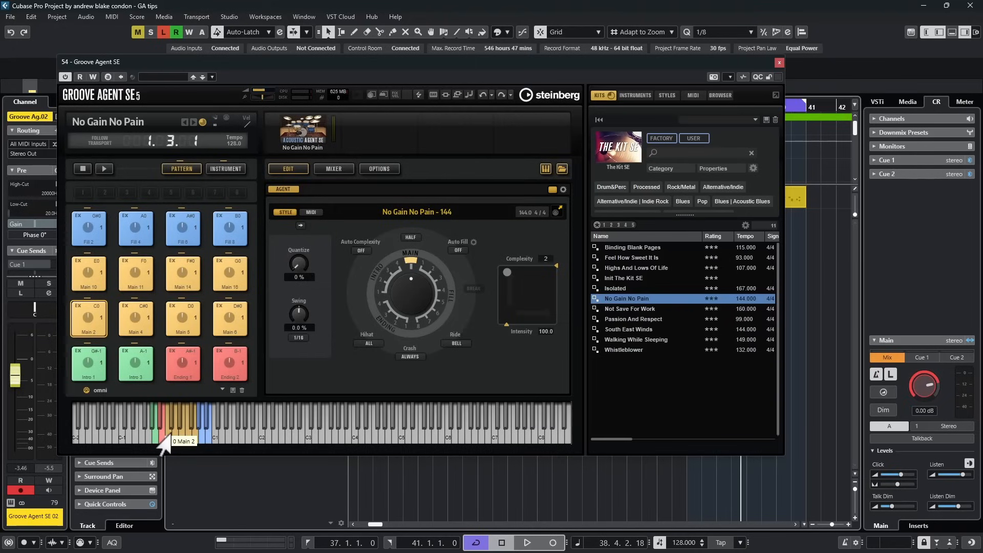
click(175, 435)
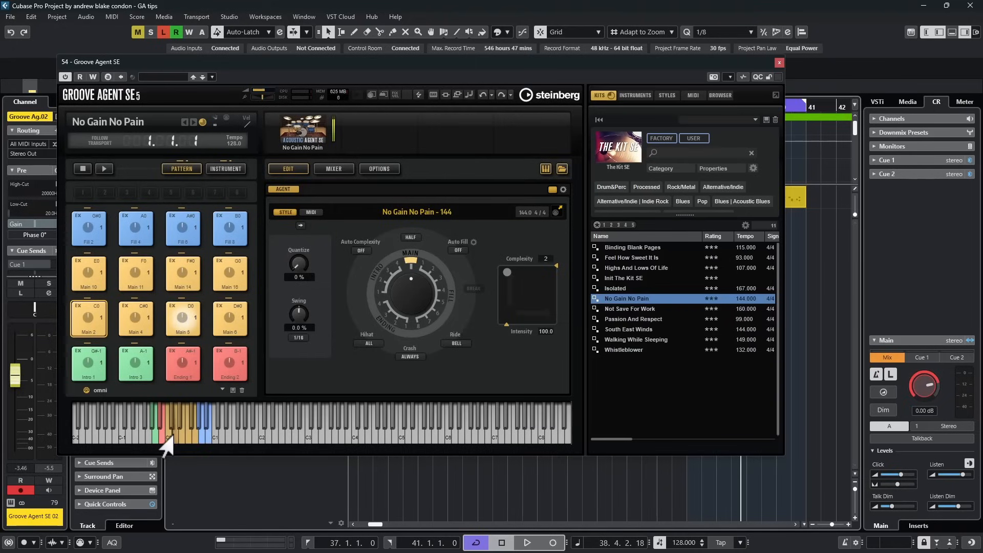
click(181, 435)
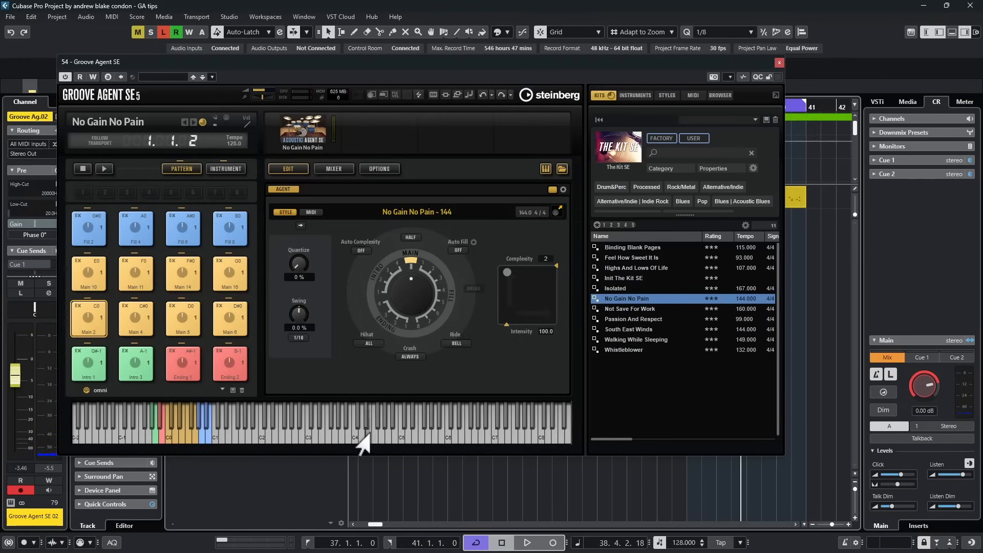
Step: Show the instrument pads, sweep down the keyboard from about C2 to C0, and return to the pattern pads
click(219, 175)
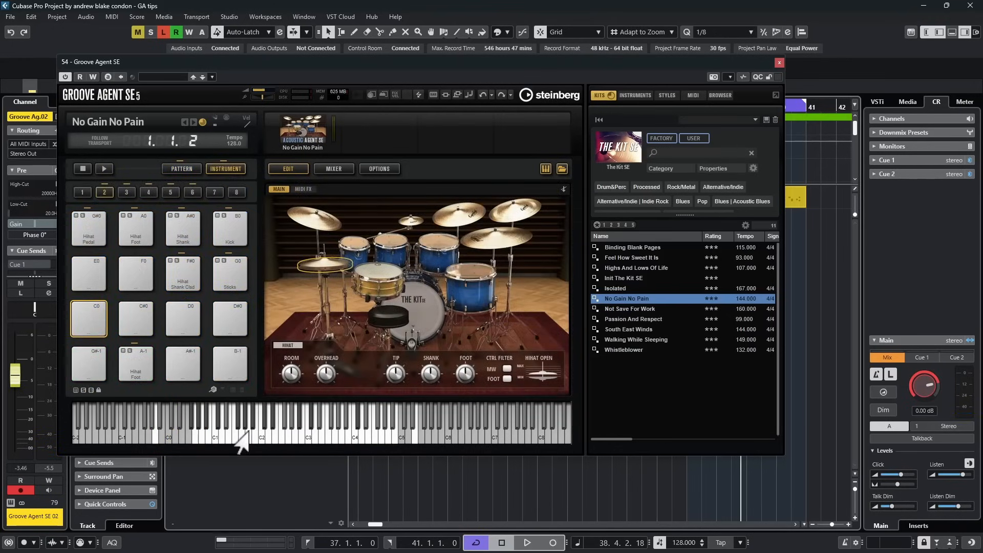
mouse_move(247, 434)
mouse_down()
mouse_move(373, 434)
mouse_move(154, 433)
mouse_move(166, 435)
mouse_up()
click(179, 169)
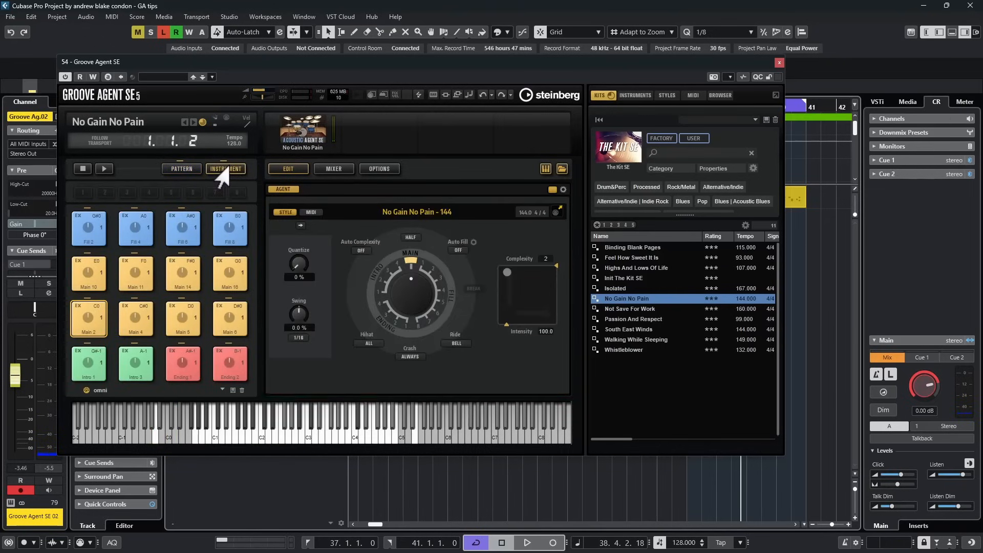
Step: Alternate between the instrument and pattern pads to compare which keyboard keys each set uses, finishing on the pattern pads
click(210, 168)
click(185, 169)
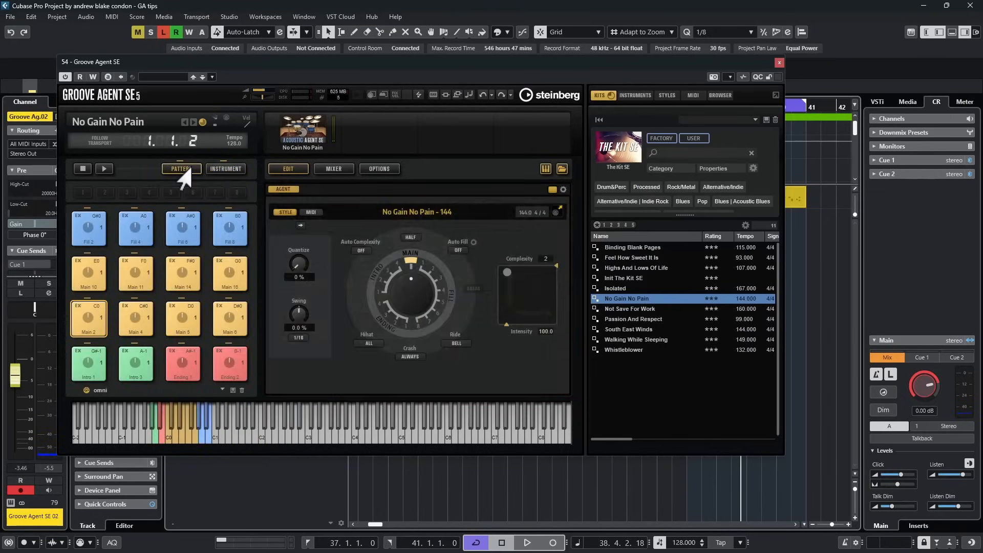
click(212, 170)
click(182, 169)
click(210, 169)
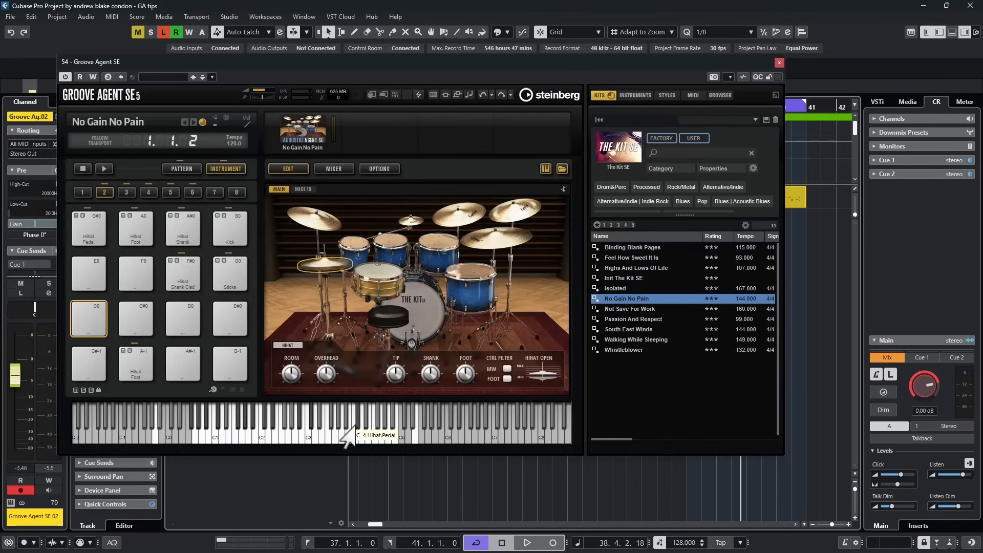
click(180, 170)
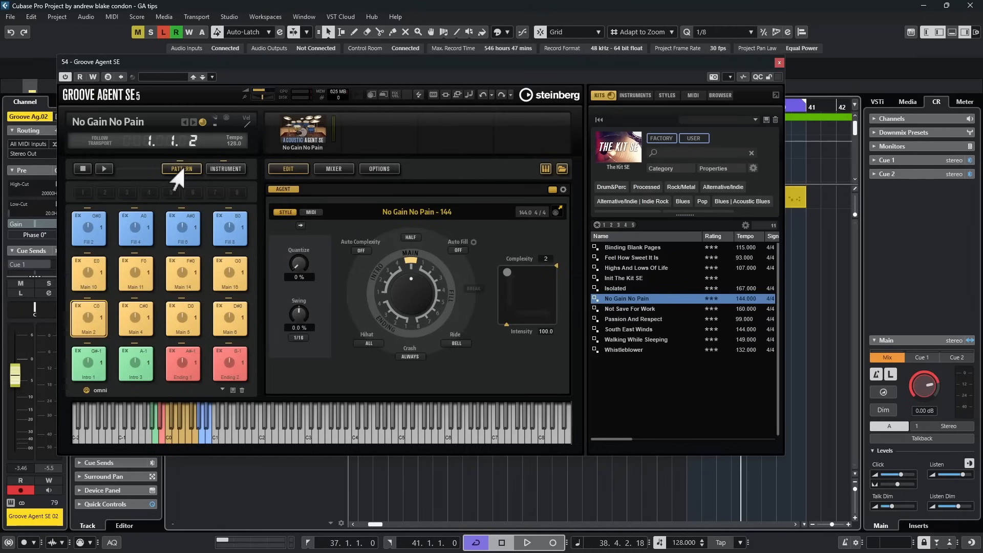
click(226, 169)
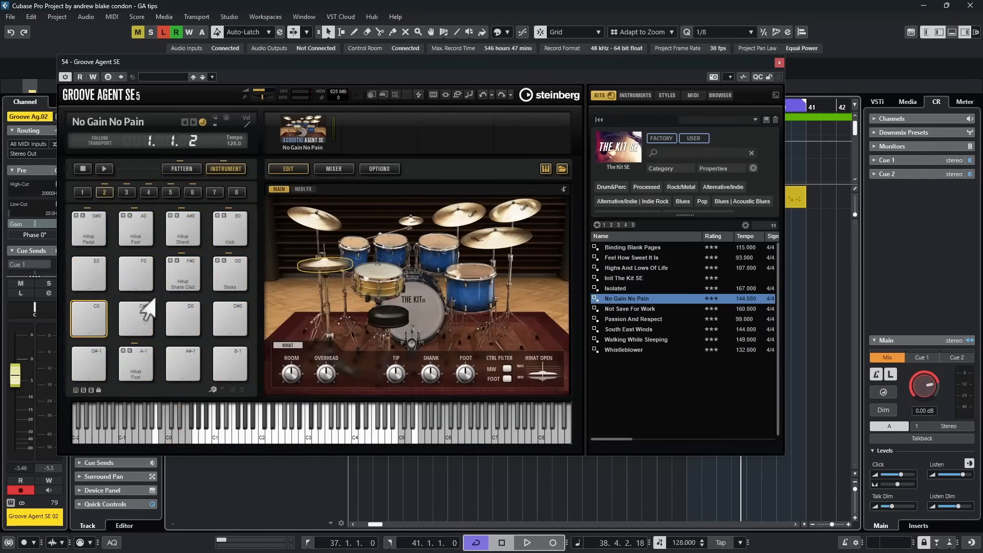
click(181, 169)
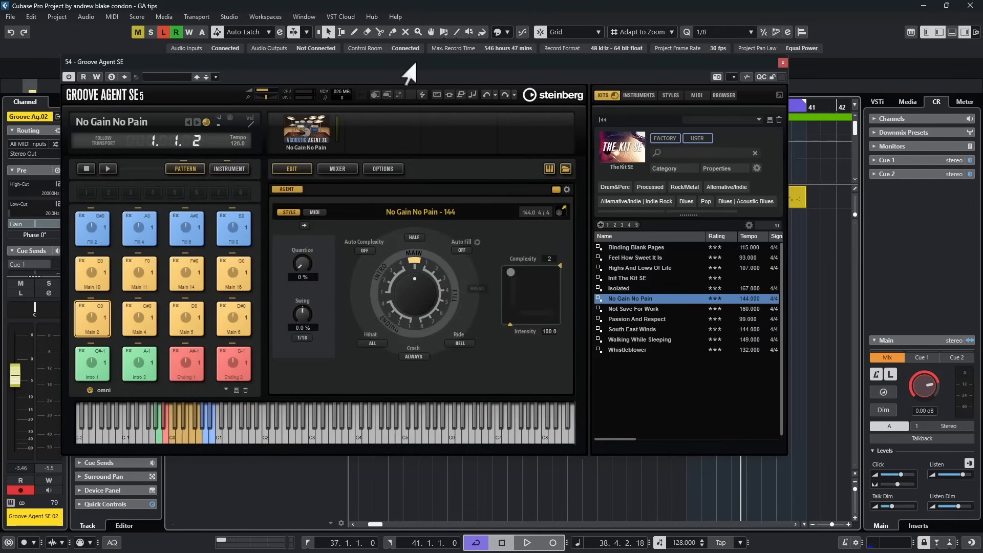
Step: Move the Groove Agent window out of the way and open the MIDI part at bars 37 to 41 in the Drum Editor
drag(401, 62, 982, 37)
click(714, 205)
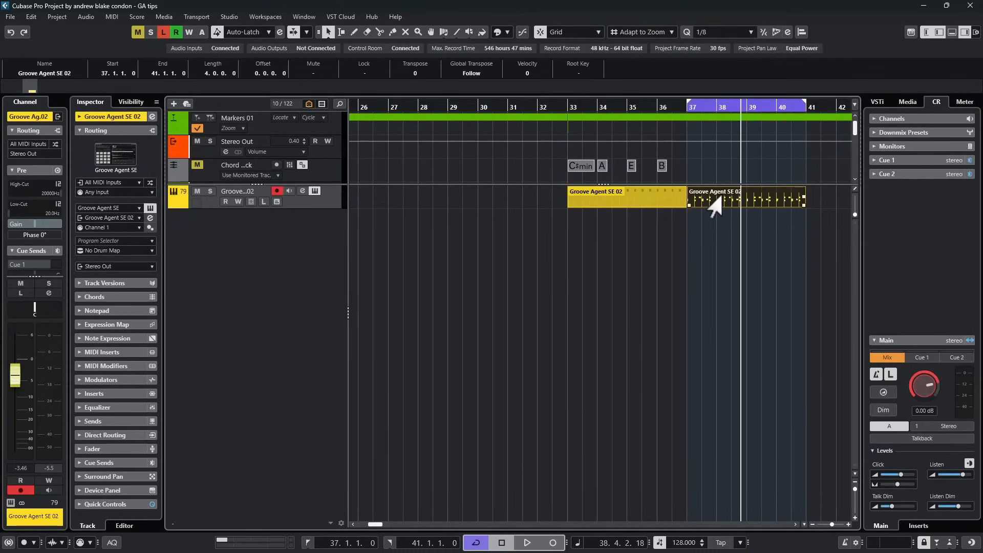
double_click(719, 205)
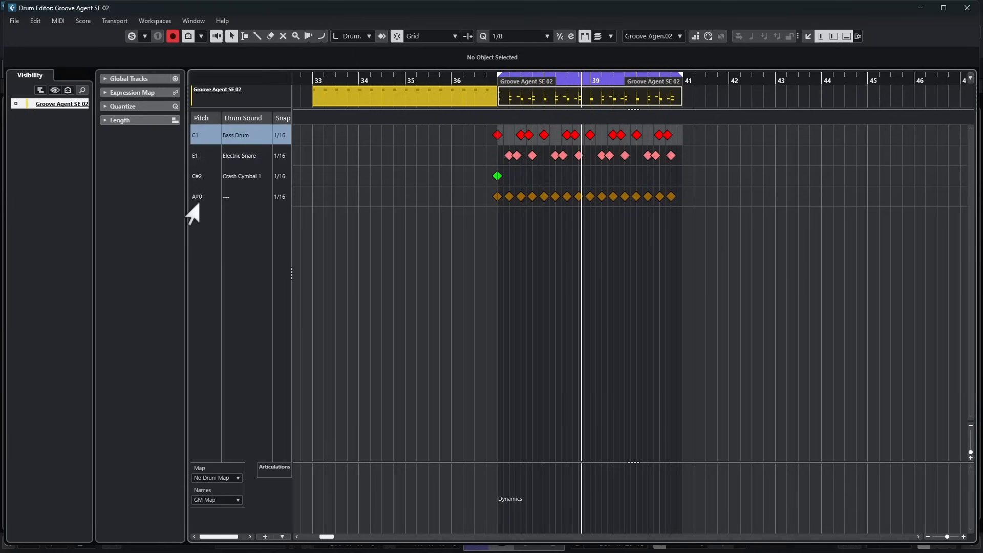
Step: Mute all notes in the Drum Editor except those in the A#0 row and play back the A#0 notes alone
click(509, 197)
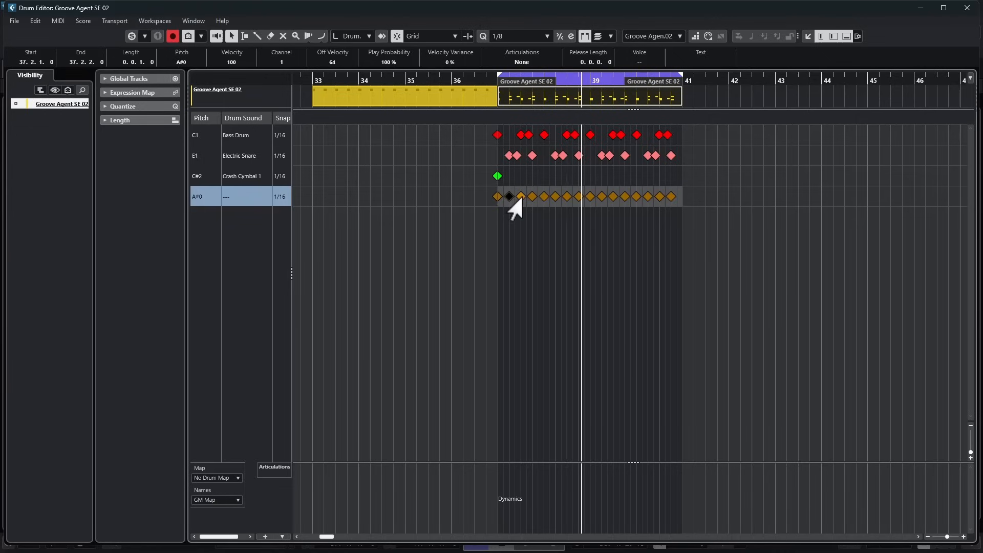
click(520, 198)
key(ctrl+a)
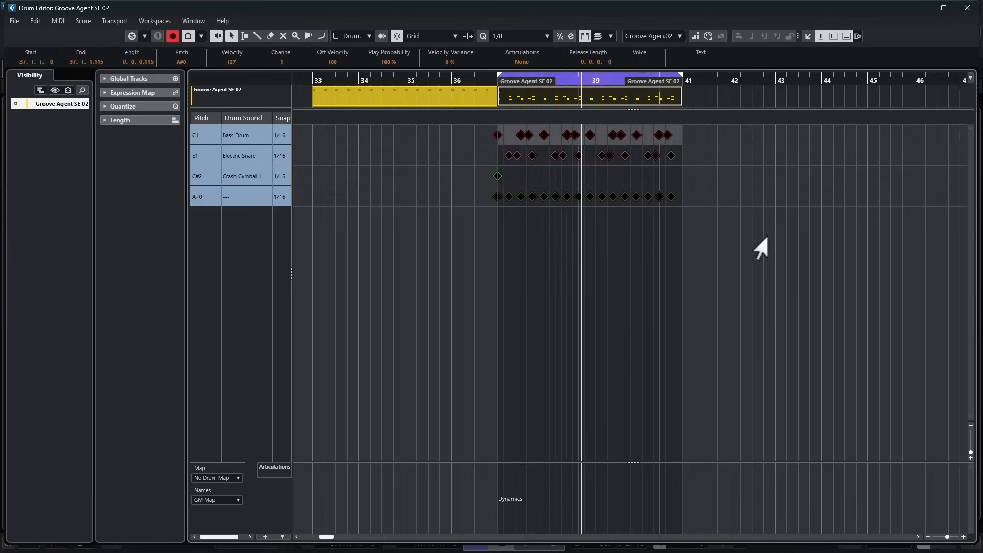
right_click(489, 235)
click(503, 216)
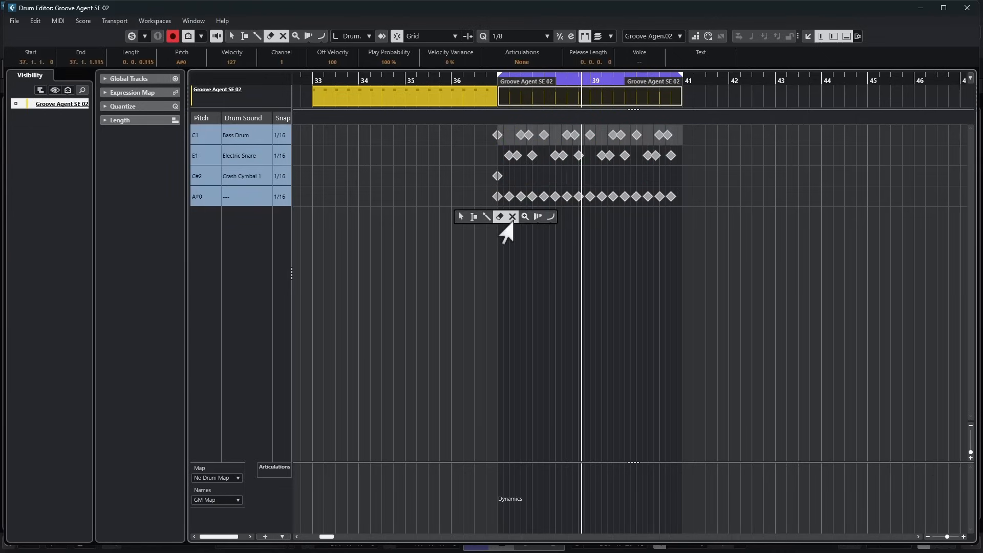
drag(474, 211, 654, 198)
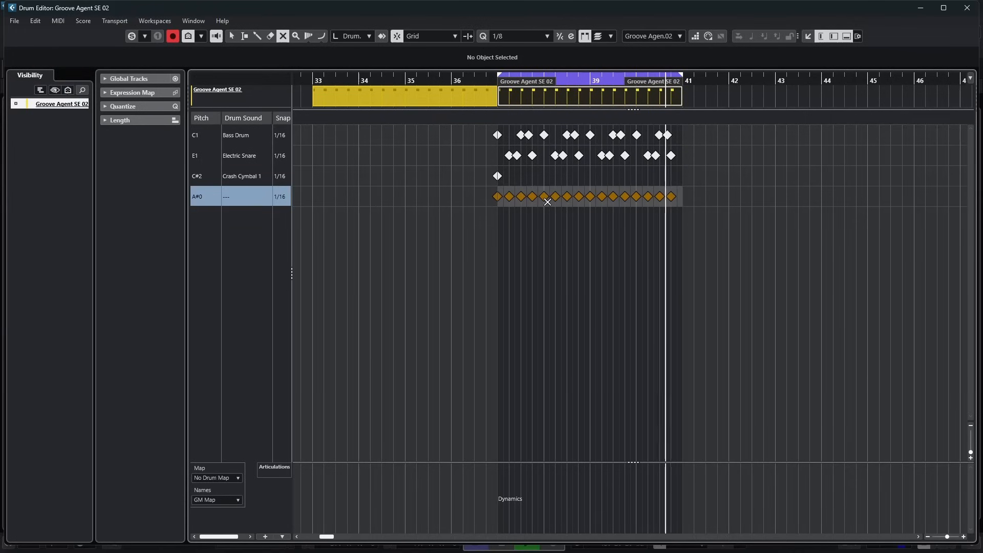
key(space)
Step: Audition individual A#0 notes with the object selection tool, checking Groove Agent's pattern pads alongside, and clear its window from the editor
drag(982, 7, 361, 63)
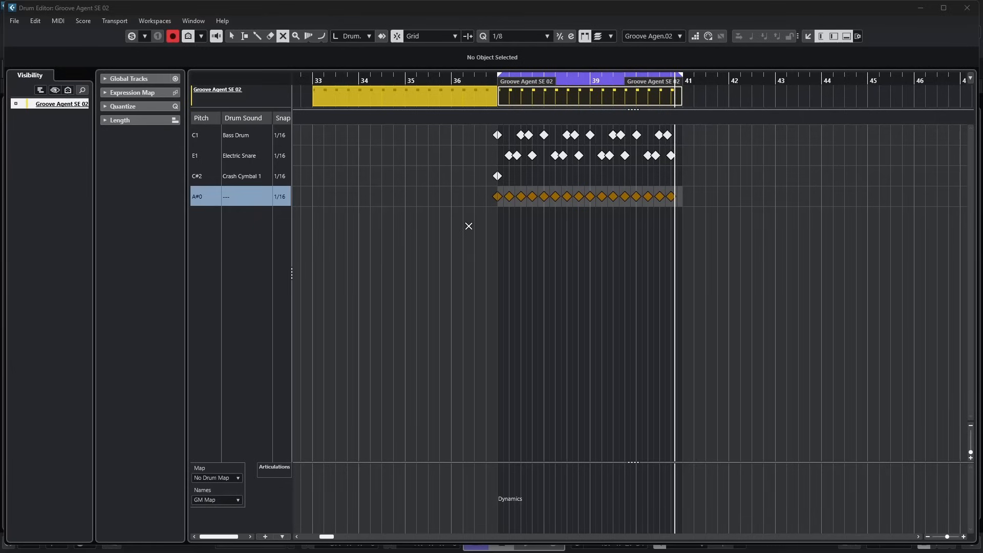
right_click(455, 228)
click(450, 235)
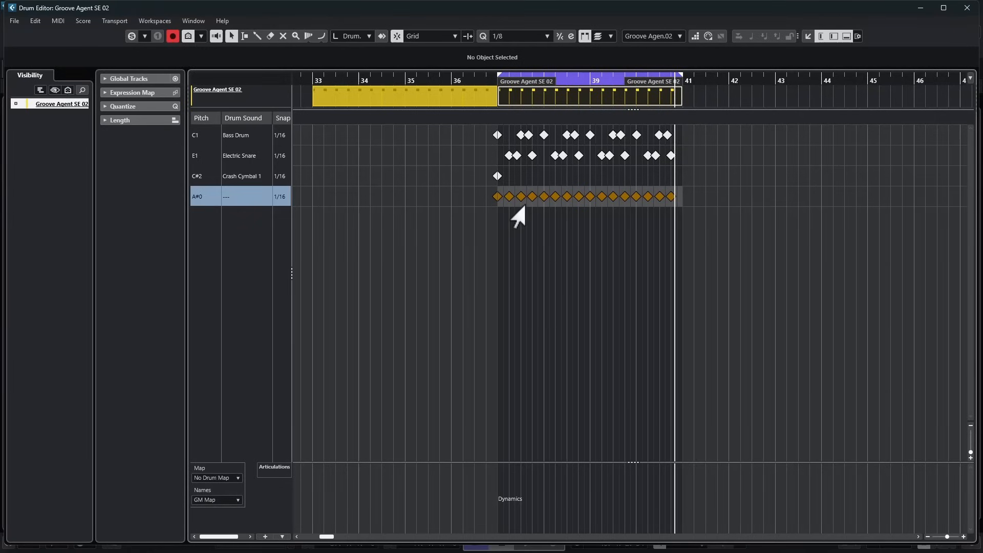
click(516, 200)
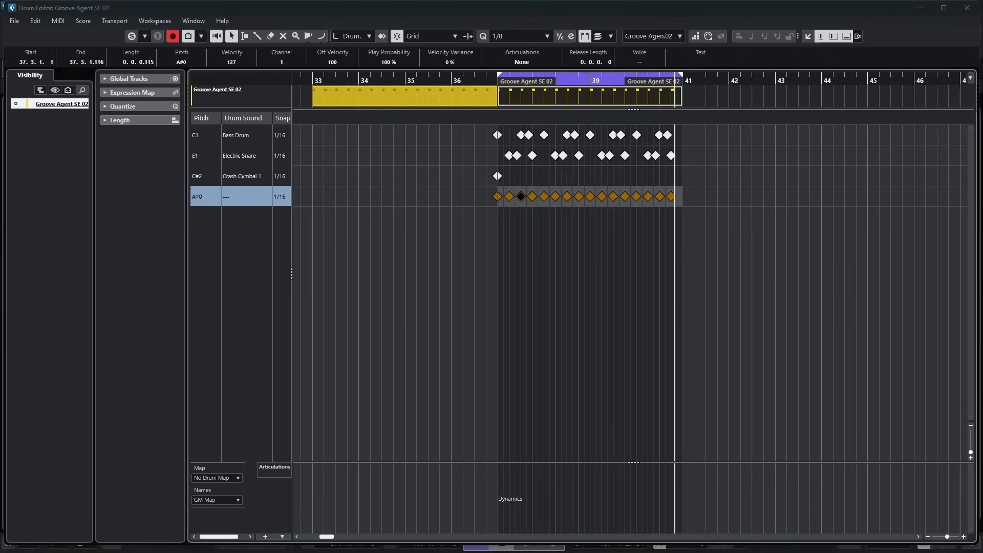
drag(982, 97, 474, 229)
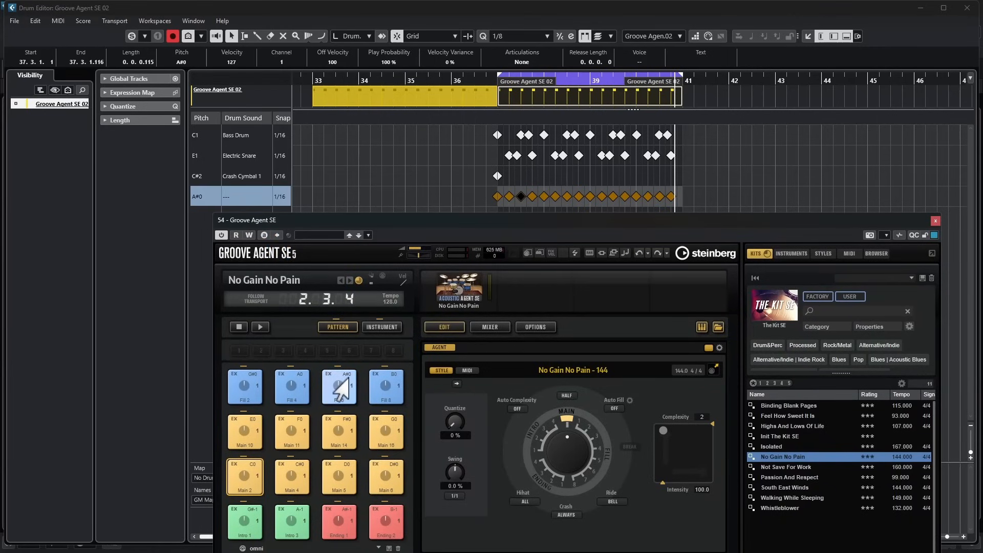
click(527, 198)
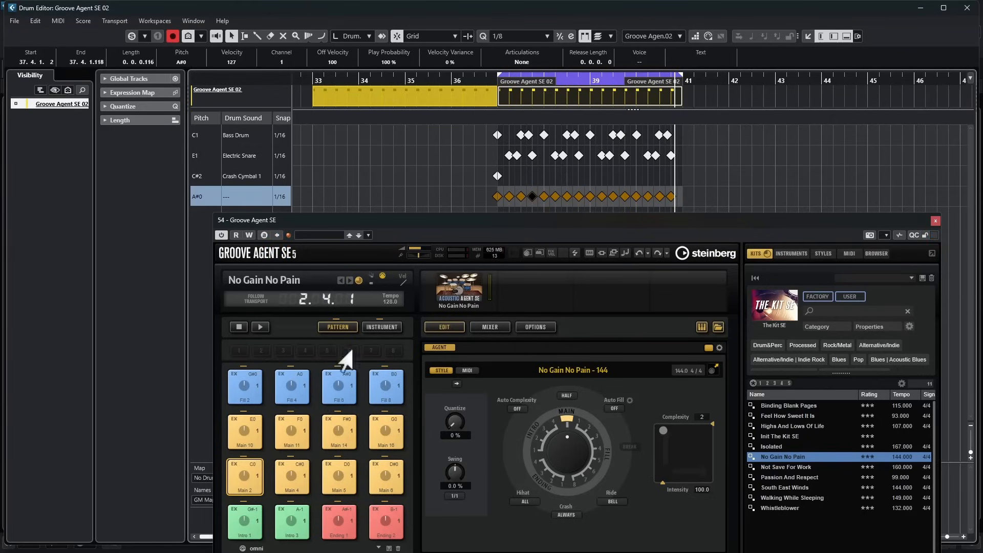
drag(530, 220, 982, 105)
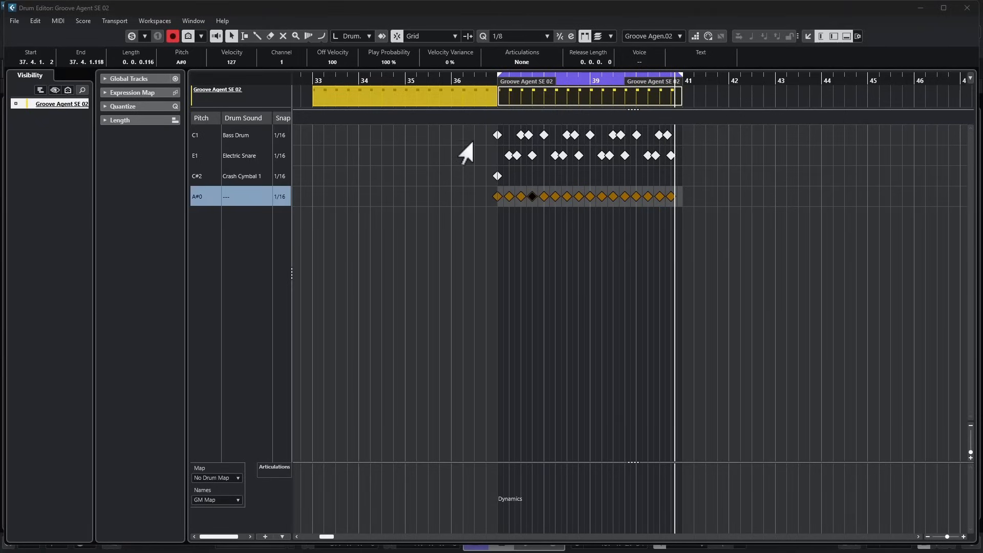
Step: Unmute all the Bass Drum, Electric Snare and Crash Cymbal 1 notes with the Mute tool
drag(468, 134, 724, 180)
key(7)
click(373, 171)
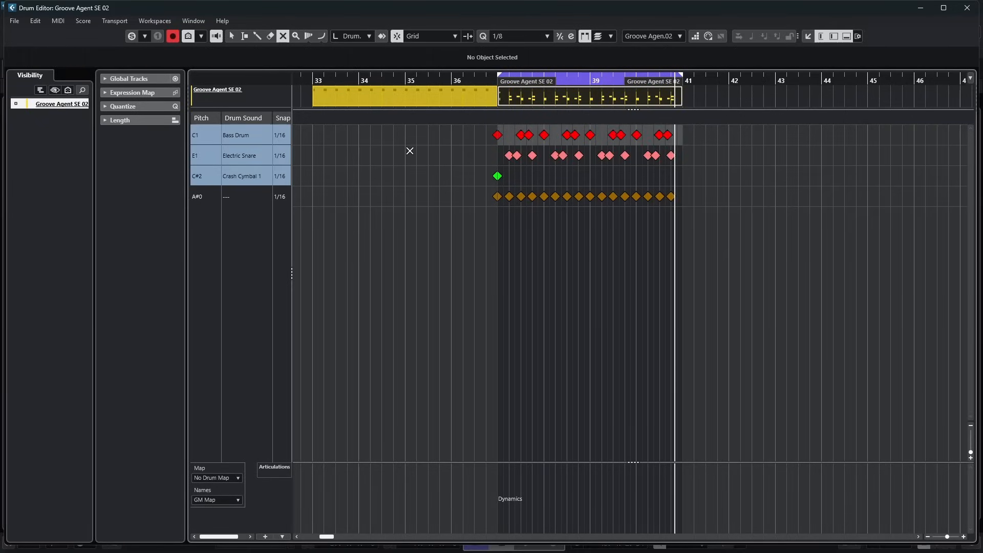
Step: Return to the object selection tool and audition individual Bass Drum, Electric Snare and A#0 notes
key(1)
click(497, 137)
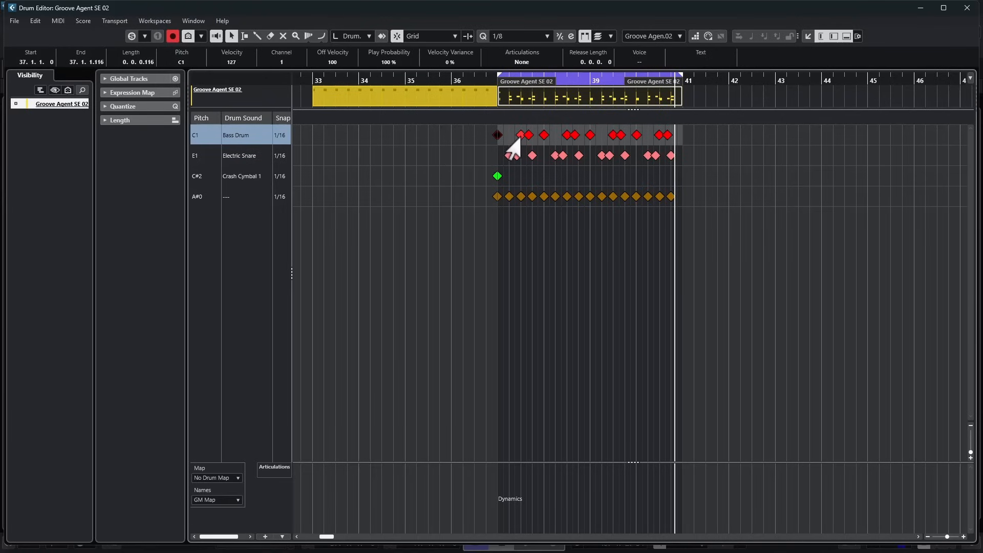
click(520, 137)
click(532, 156)
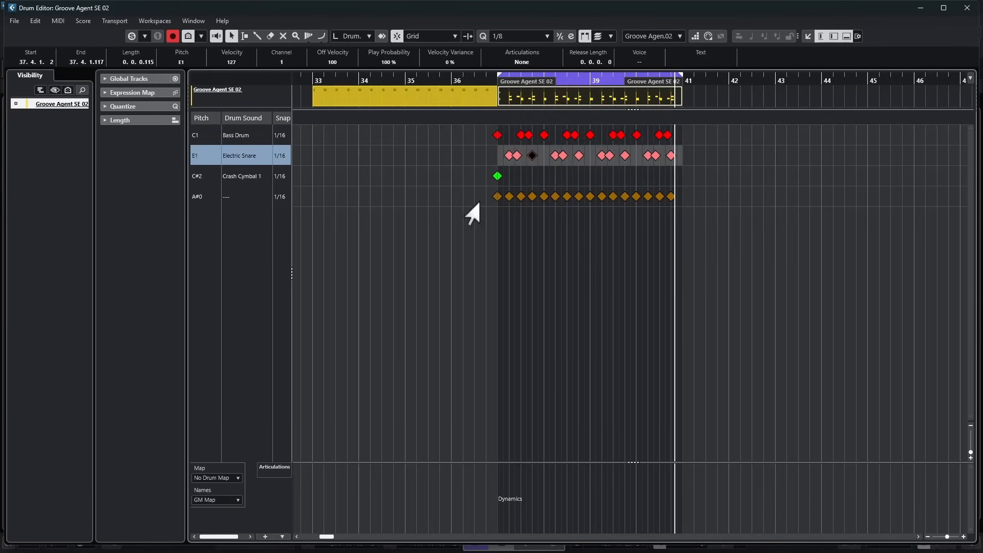
click(506, 198)
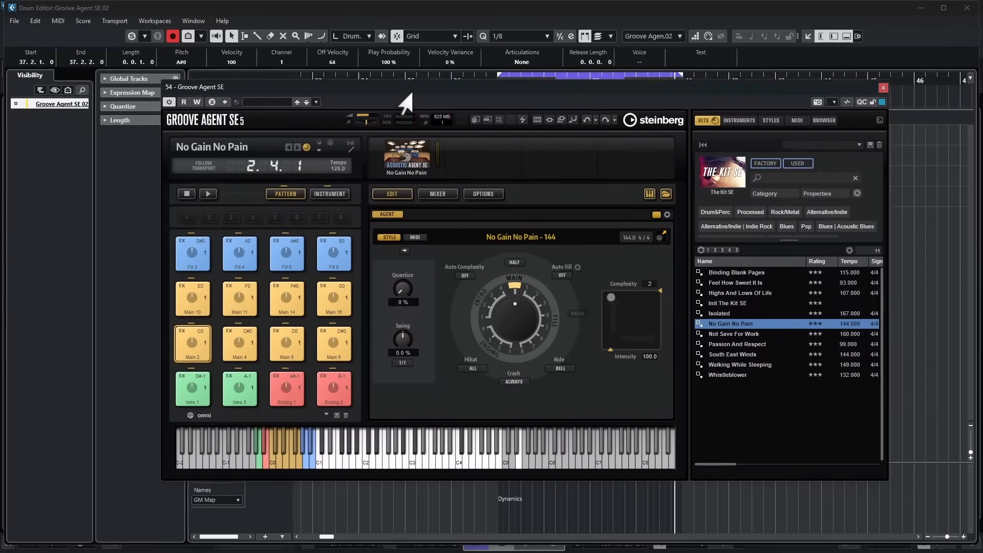
Step: Move the Groove Agent SE window clear of the tracks and select the Groove Agent SE 02 part at bar 33
drag(410, 90, 423, 112)
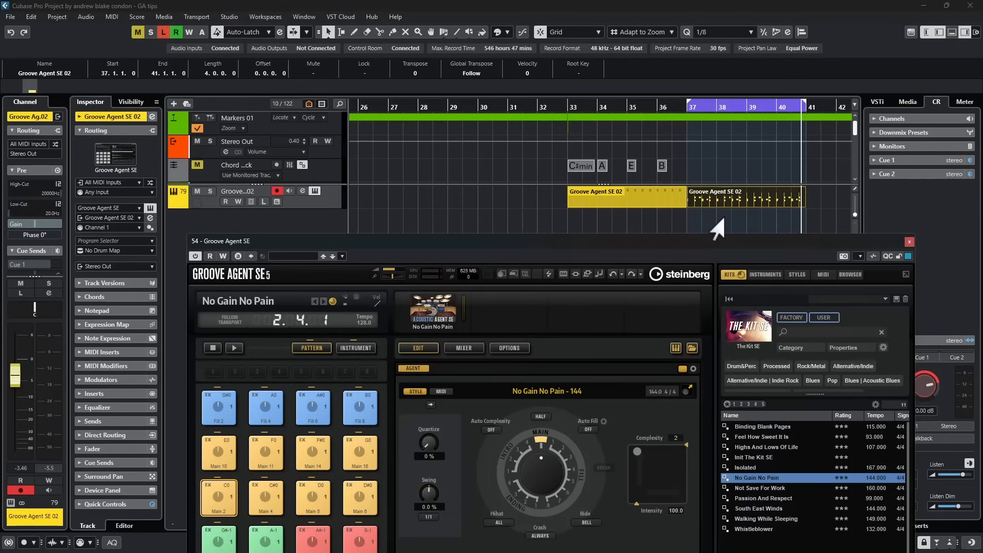
click(599, 197)
drag(466, 243, 463, 163)
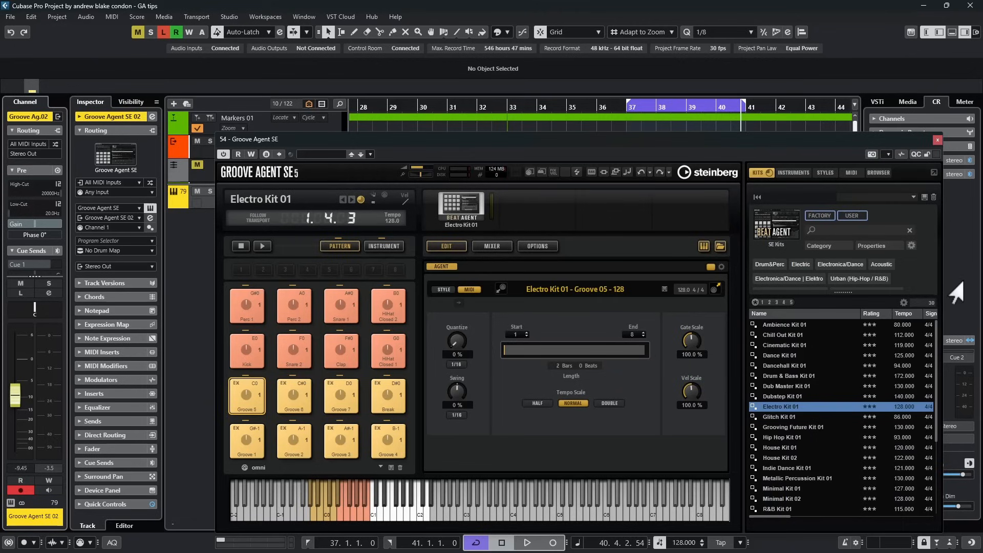
Step: Reposition the Groove Agent SE window and close it to uncover the project timeline
drag(501, 146, 409, 92)
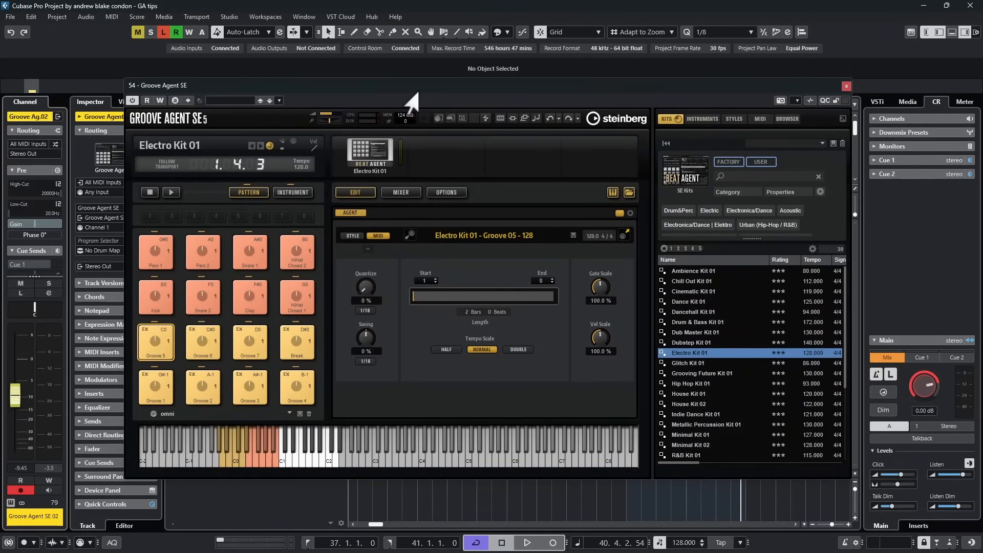
drag(409, 92, 359, 73)
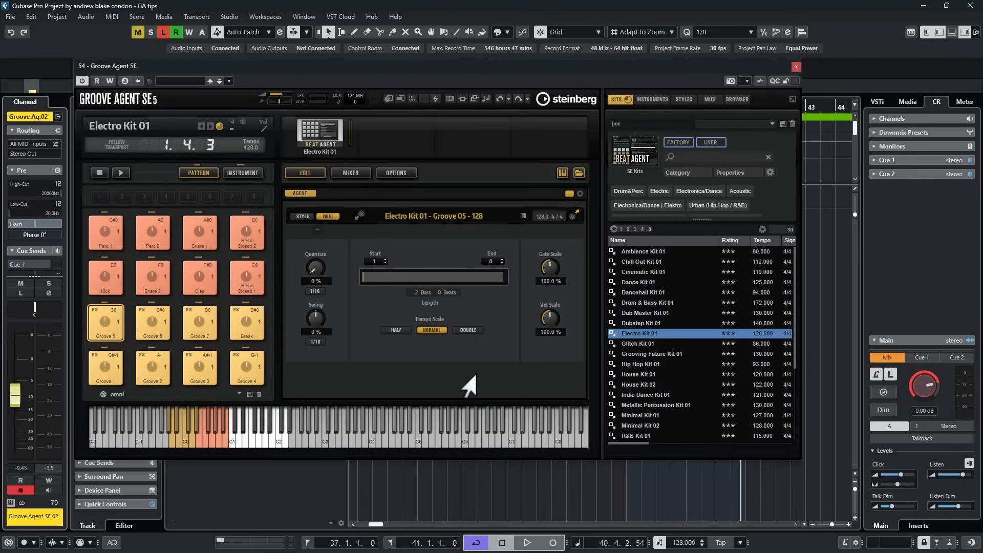
key(ctrl+w)
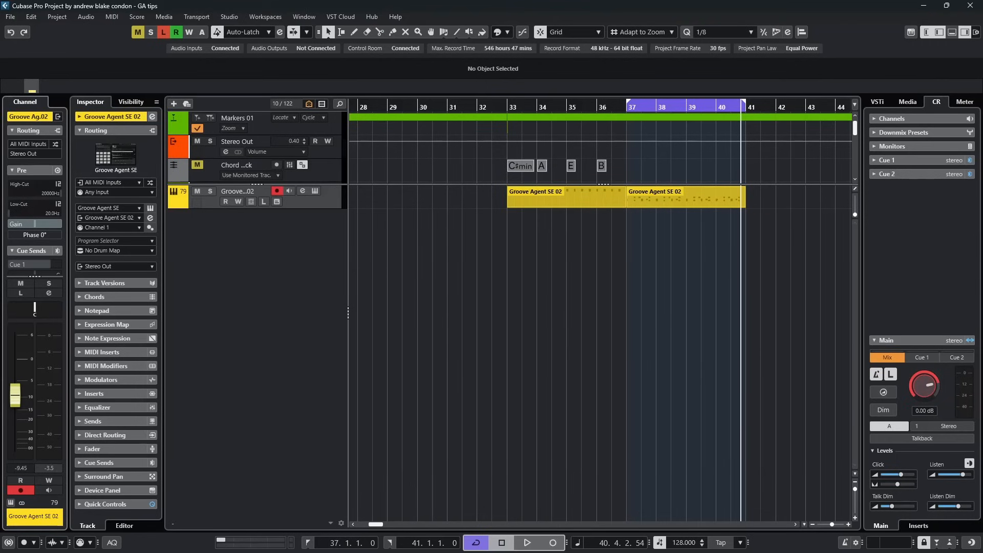
Step: Audition samples in the AM SignatureDrums folder, then place 8BT_2_Snare2.wav on a new audio track at bar 30 and play it
click(905, 102)
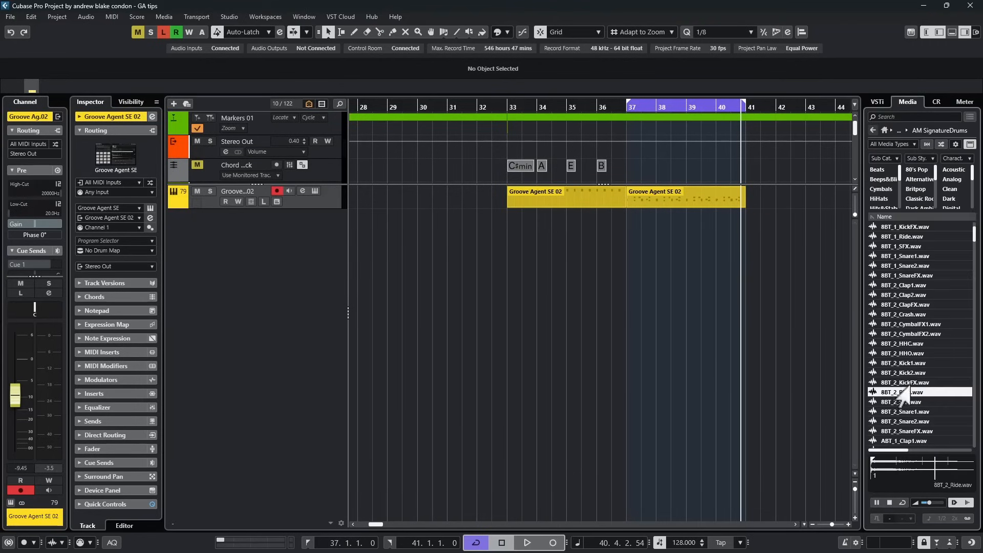
click(893, 353)
click(894, 392)
drag(893, 421, 533, 296)
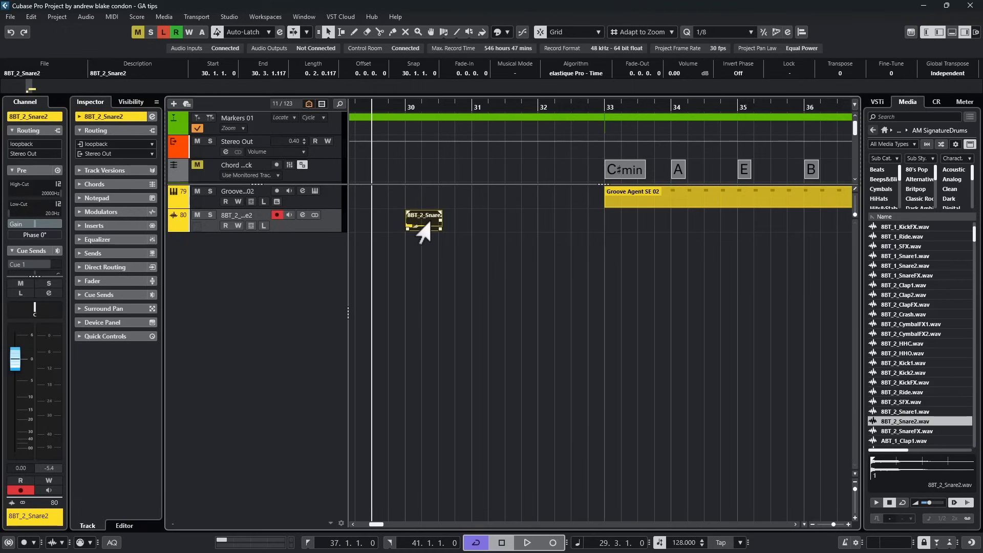
key(space)
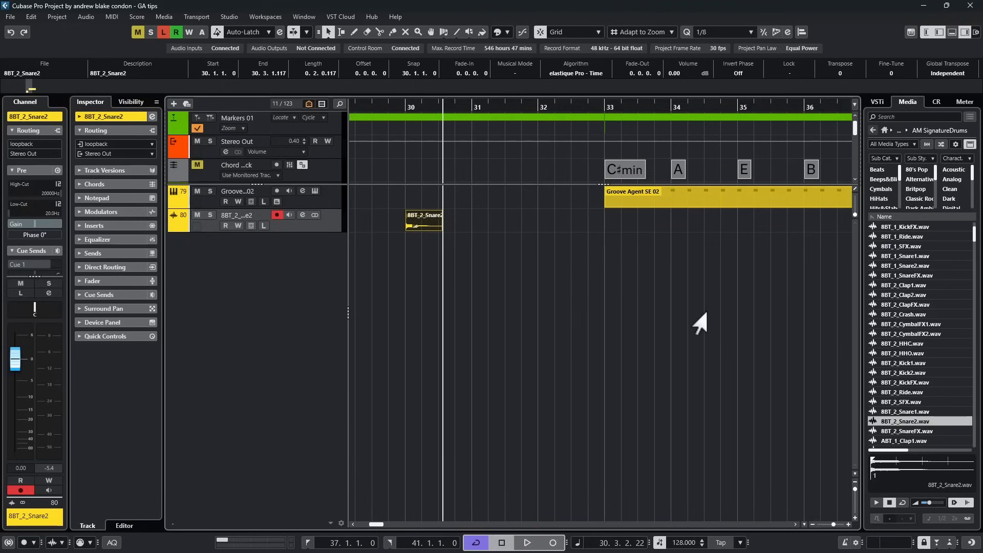
Step: Reopen Groove Agent SE from its track, select the Groove 2 pattern pad and audition keys around C1 on the virtual keyboard
click(303, 191)
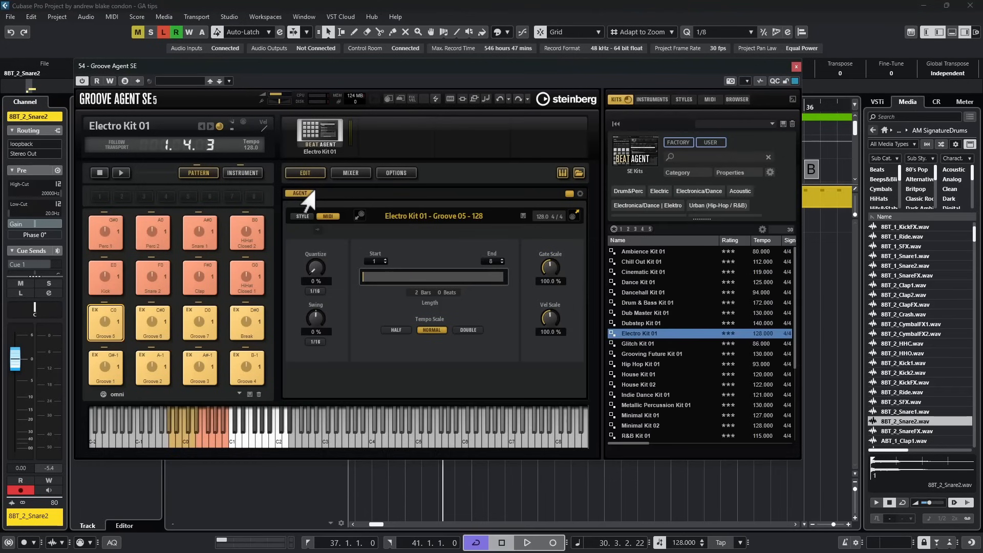
click(150, 372)
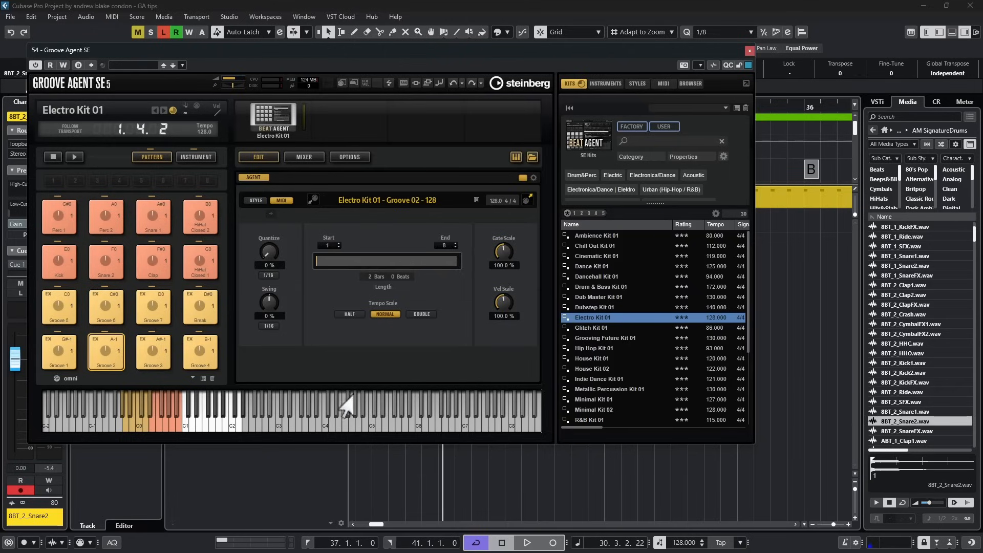
click(198, 424)
click(205, 424)
Step: Set the Groove 2 pattern's Gate Scale to 1.0 % and reposition the Groove Agent SE window
drag(379, 47, 675, 307)
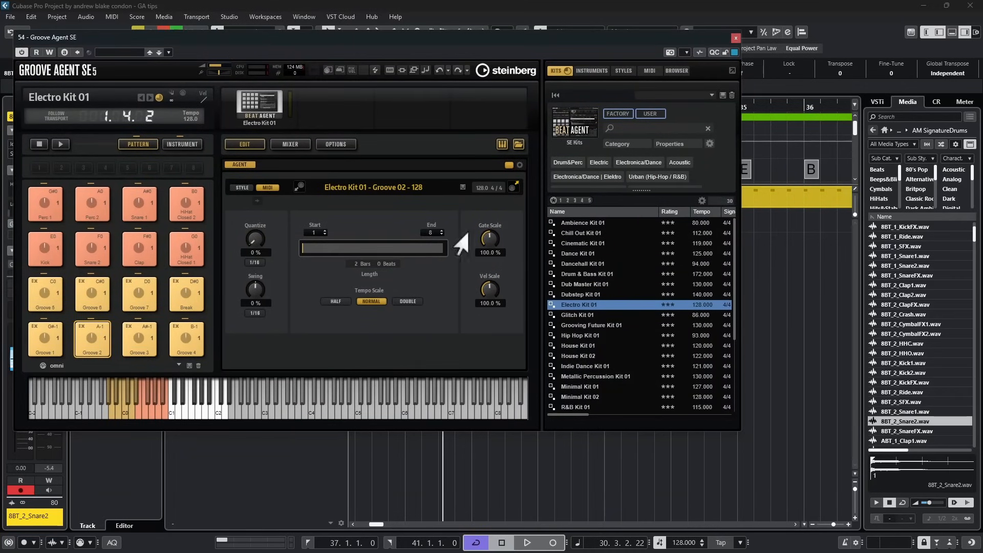
drag(461, 236, 435, 355)
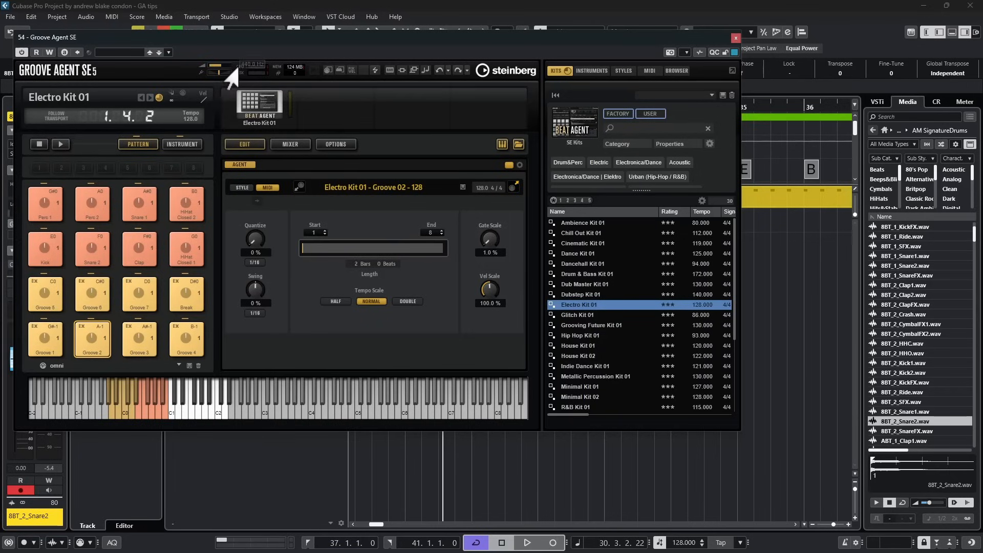
drag(302, 51, 297, 23)
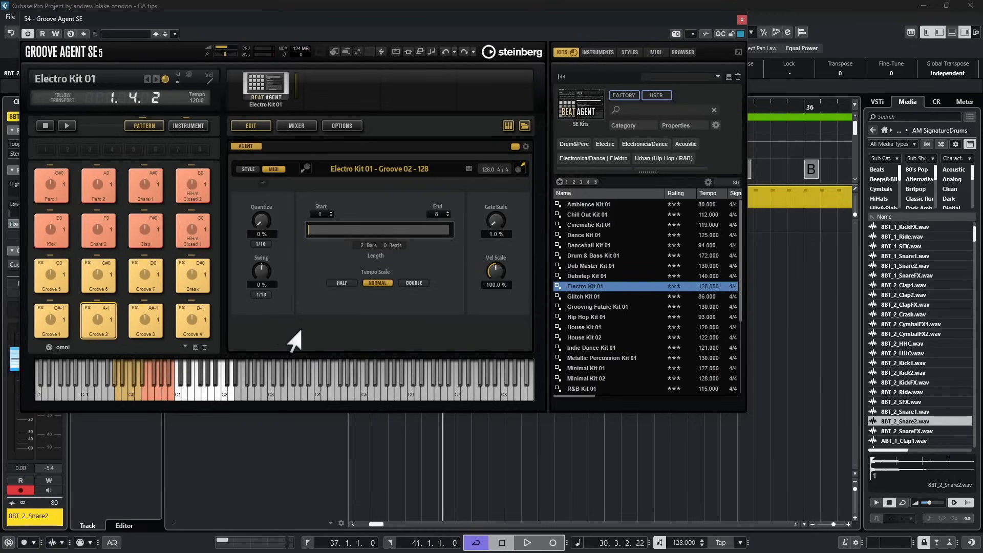
Step: Switch Groove Agent SE to the instrument pads and audition the Snare 2 and Clap pads
click(188, 126)
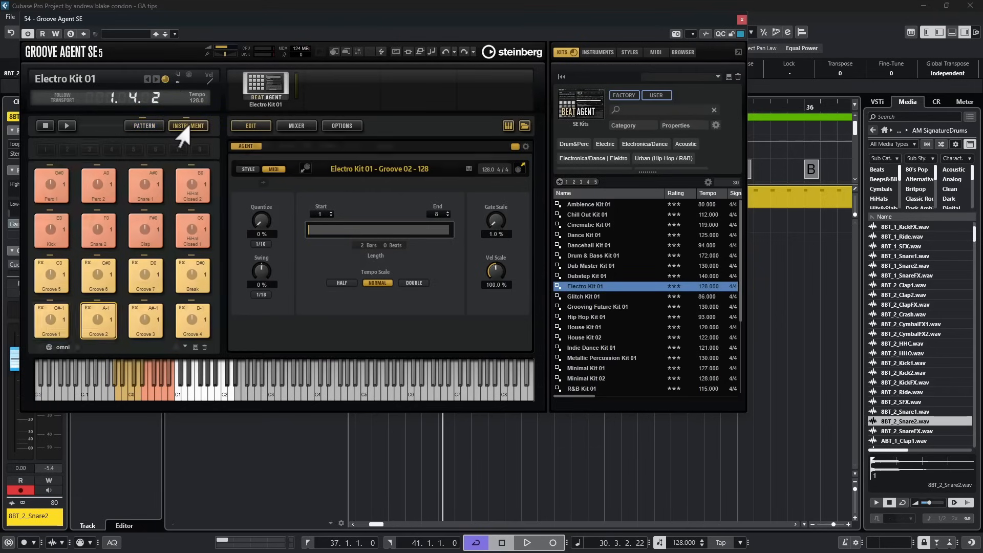
click(67, 279)
click(94, 277)
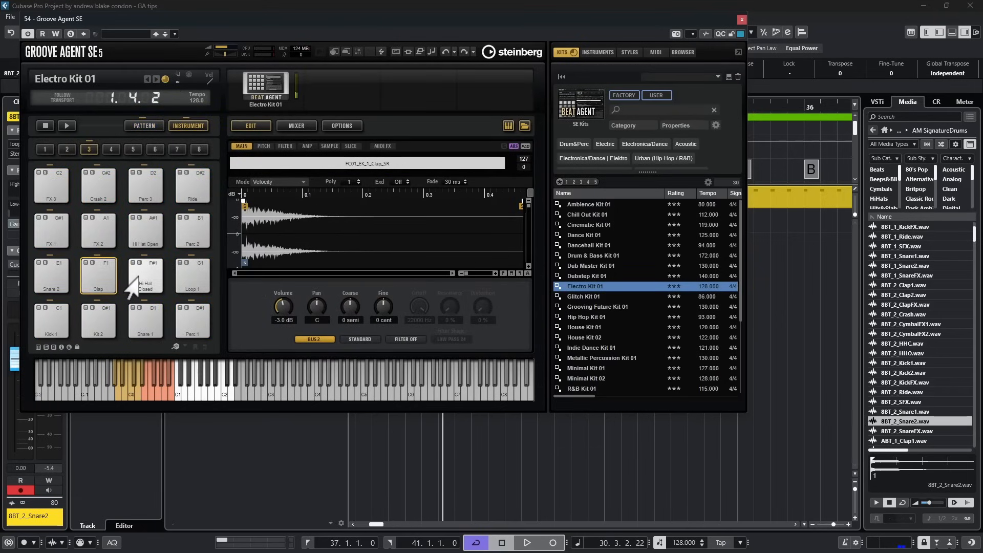
click(92, 281)
Step: Add 8BT_2_Snare2.wav from the media browser as a second sample on the Snare 2 instrument pad
click(42, 279)
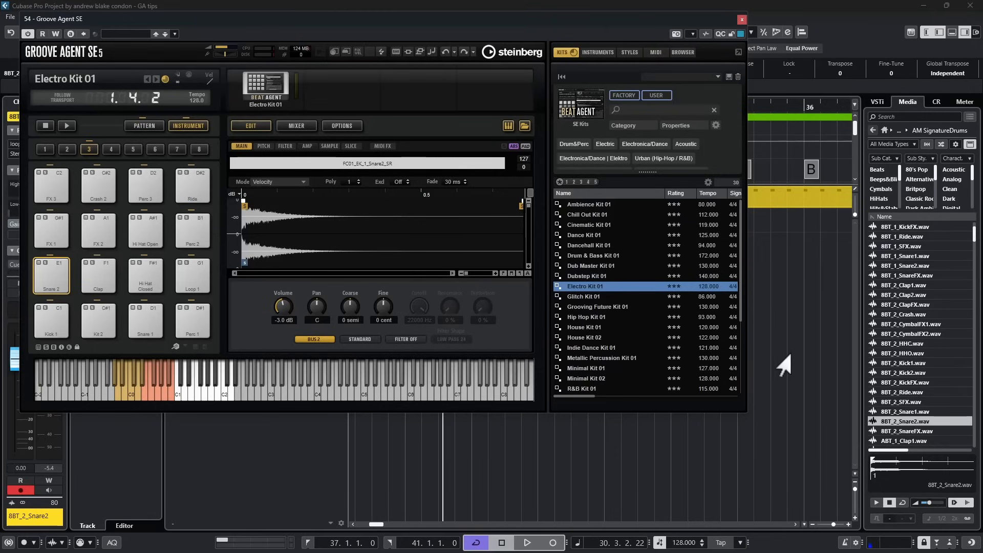
click(895, 423)
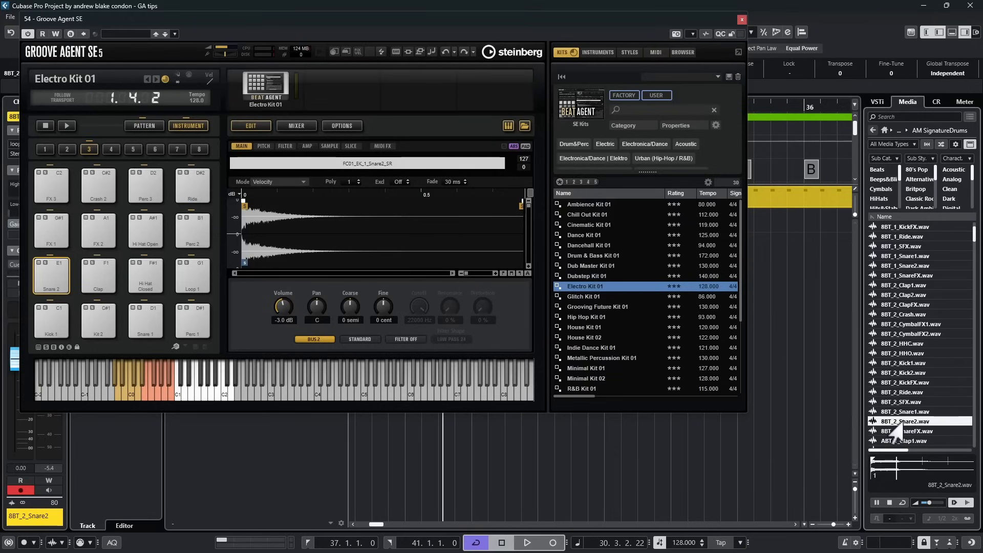
mouse_move(895, 424)
mouse_down()
mouse_move(896, 433)
mouse_move(826, 386)
mouse_move(736, 287)
mouse_move(686, 260)
mouse_move(578, 163)
mouse_move(226, 164)
mouse_move(505, 163)
mouse_up()
Step: Compare the velocity zones of the Snare 2 pad's two samples and audition the pad
click(323, 163)
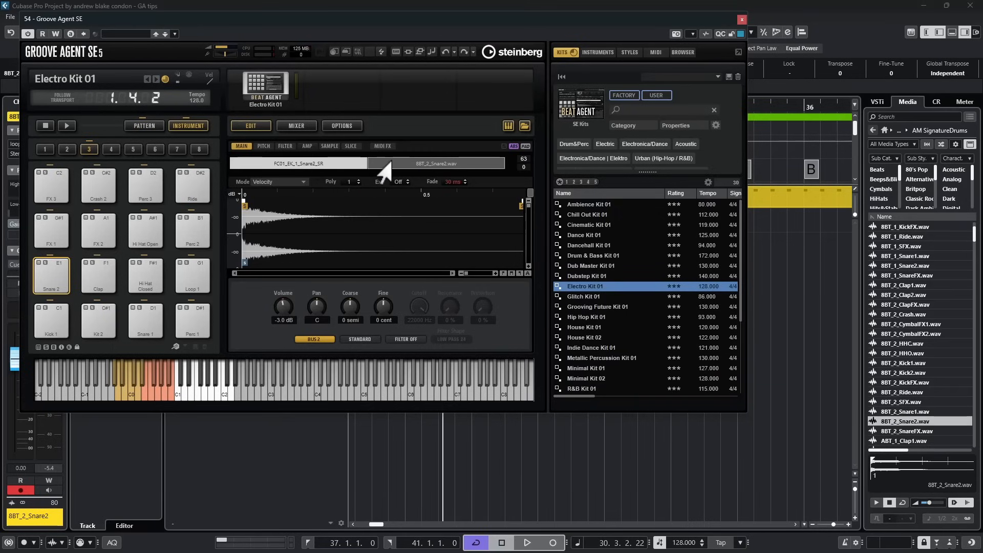
click(406, 163)
click(298, 163)
click(430, 163)
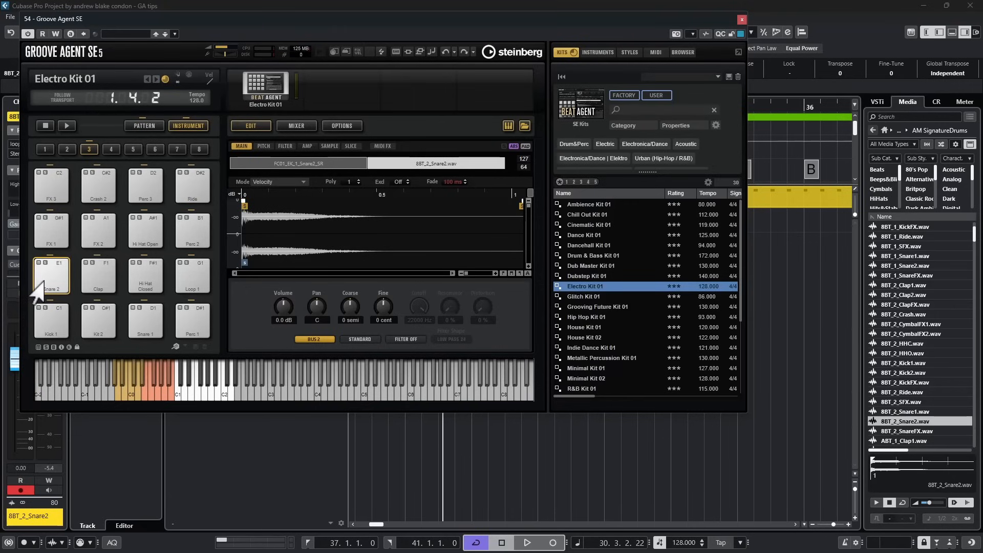
click(48, 274)
click(48, 274)
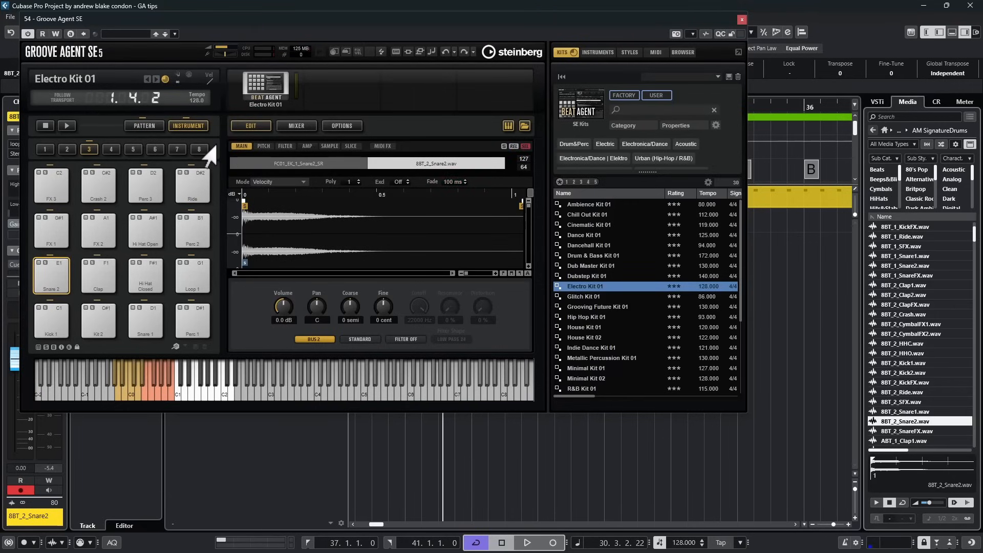
Step: Set the Snare 2 pad's sample playback mode to Layer and audition the layered sound
click(270, 183)
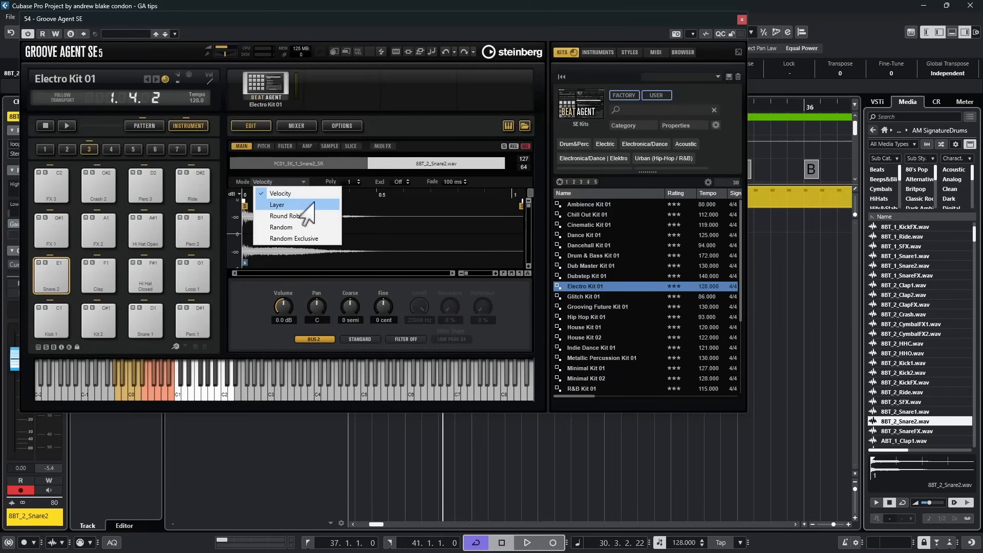
click(286, 205)
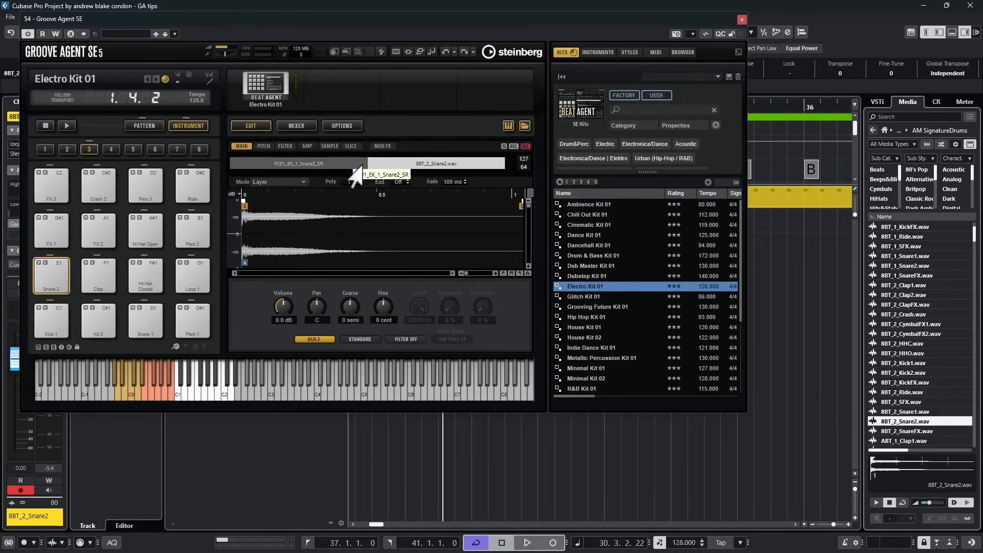
click(58, 277)
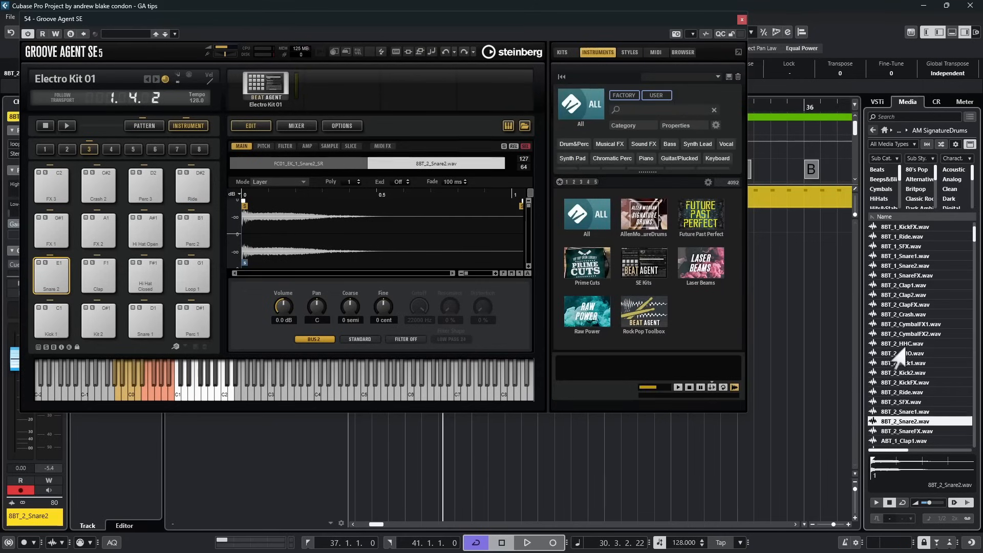
Step: Audition ABT clap samples in the media browser and add ABT_1_Clap2.wav as a third layer on the Snare 2 pad
scroll(896, 379, down, 5)
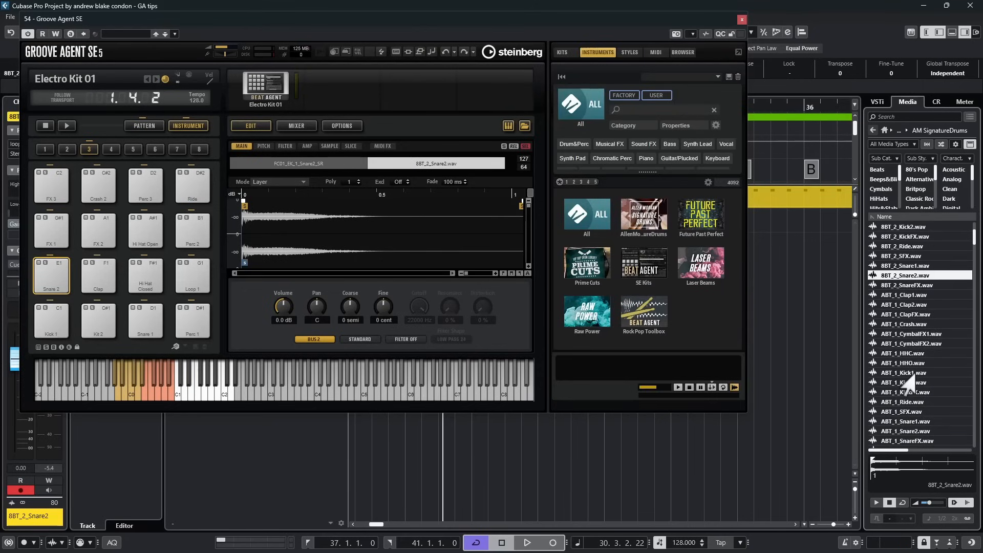
click(884, 297)
click(896, 305)
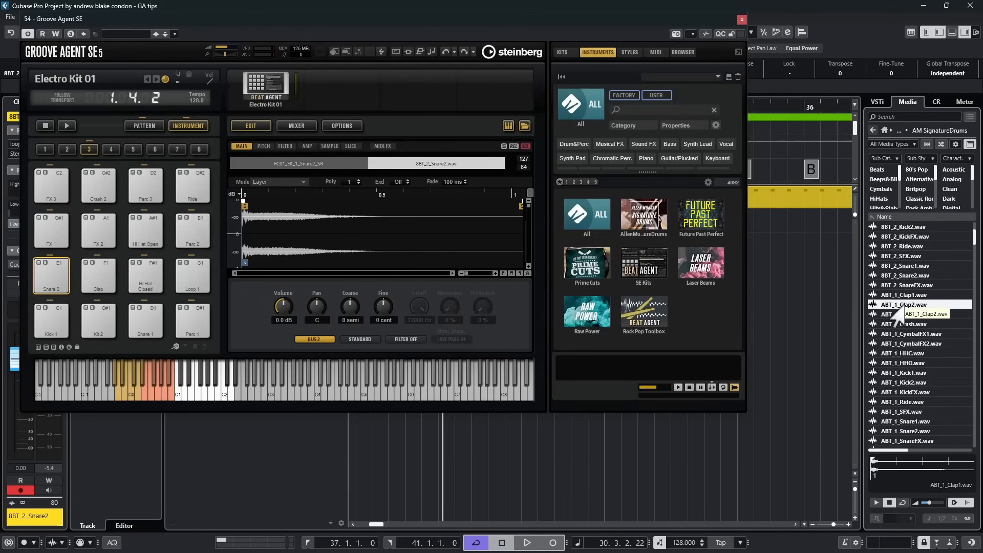
drag(896, 305, 505, 173)
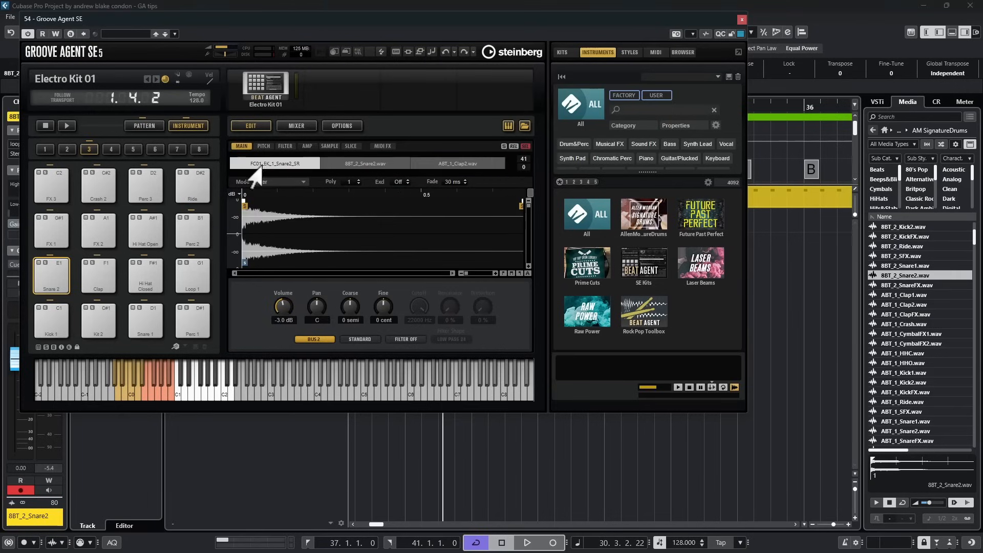
Step: Examine each of the three samples layered on the Snare 2 pad and audition the combined sound
click(338, 167)
click(435, 165)
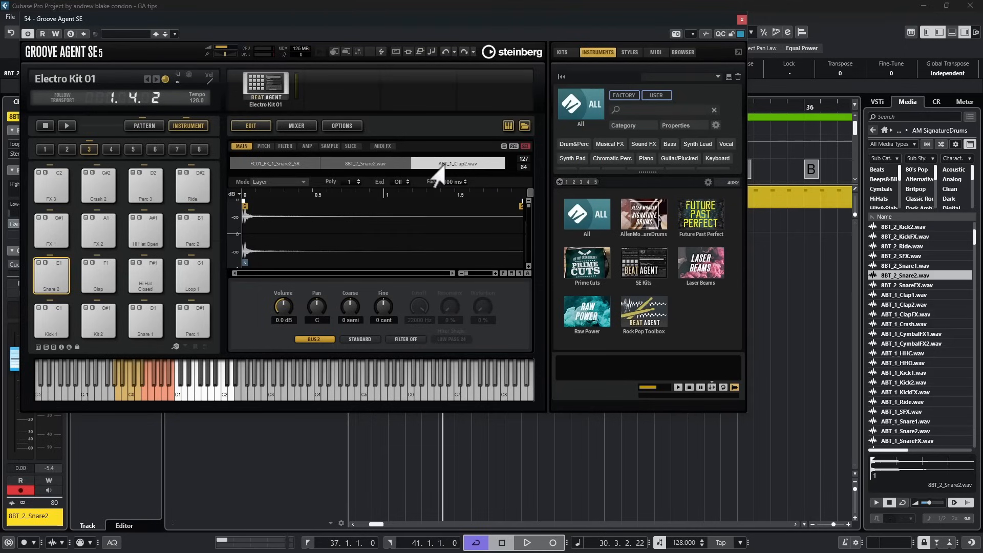
click(43, 275)
drag(177, 21, 669, 31)
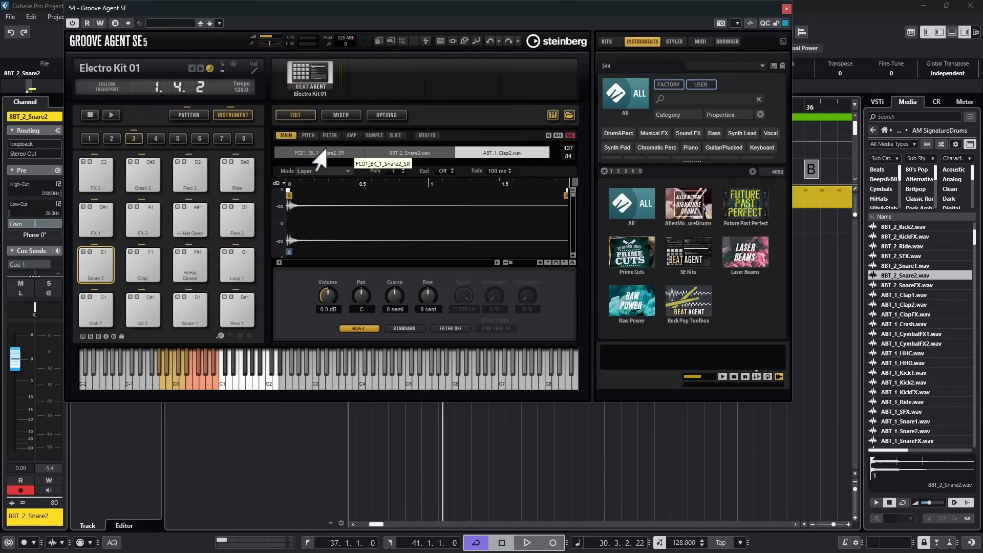
click(326, 149)
click(390, 153)
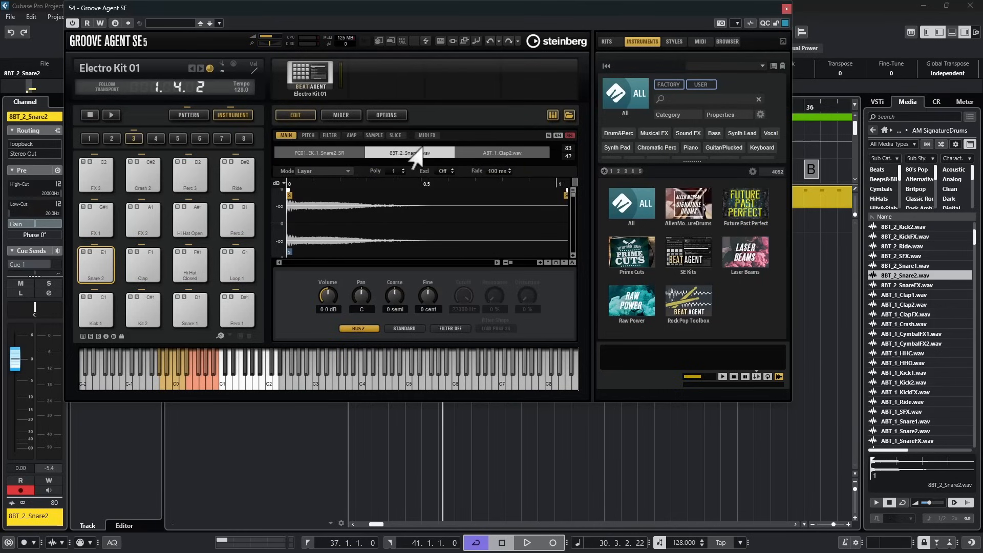
click(314, 151)
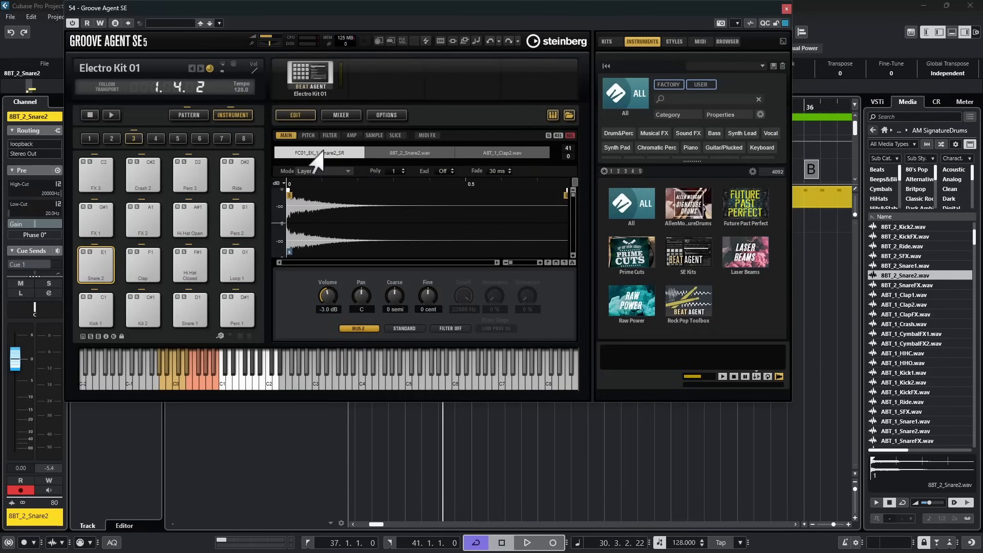
Step: Export FC01_EK_1_Snare2_SR from the Snare 2 pad to a new audio track at 31.2.1.0 and play it from bar 31
mouse_move(314, 152)
mouse_down()
mouse_move(499, 454)
mouse_move(516, 439)
mouse_move(483, 430)
mouse_move(487, 417)
mouse_up()
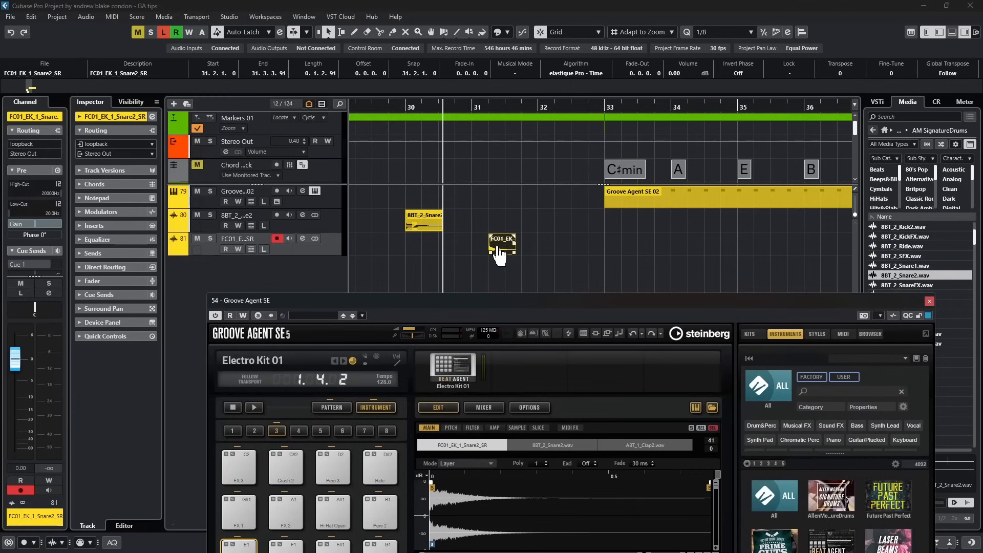
click(473, 108)
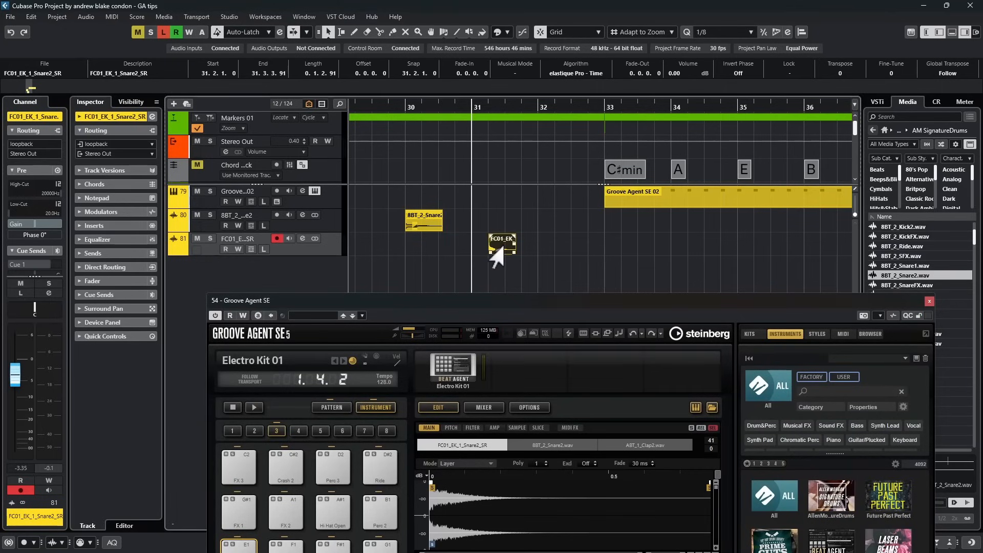
key(space)
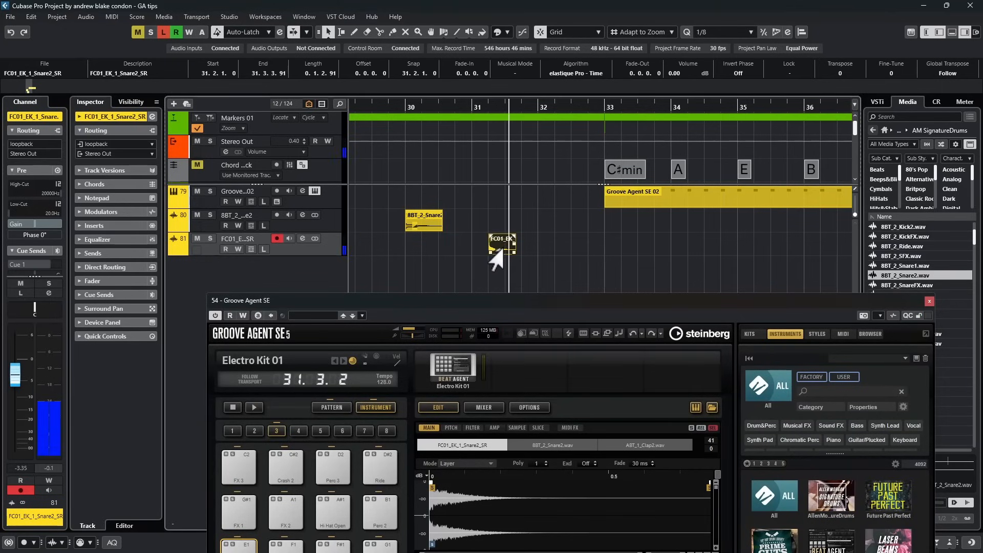
drag(512, 303, 416, 113)
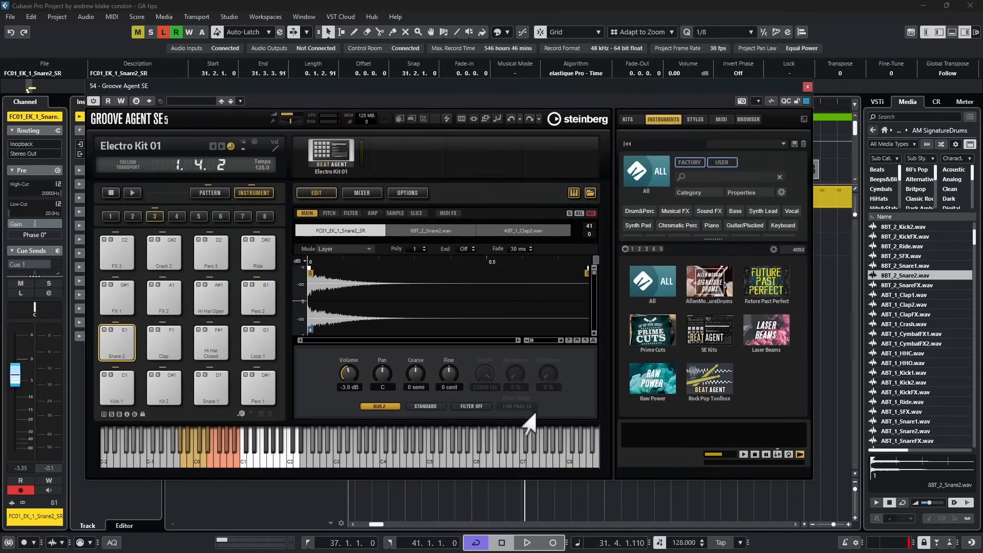
drag(270, 87, 252, 58)
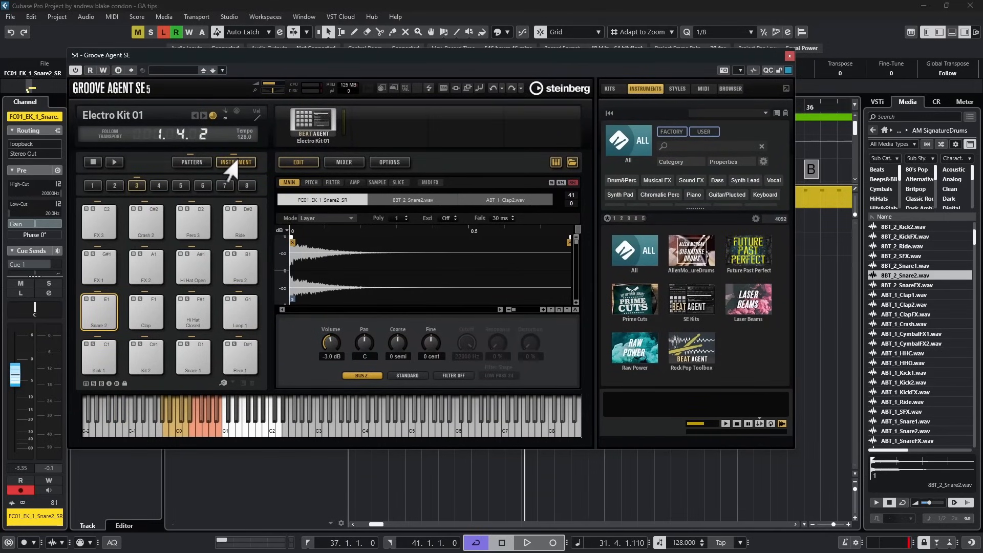
Step: Review the waveforms of the three samples layered on the Snare 2 pad, ending on FC01_EK_1_Snare2_SR
click(418, 200)
click(478, 199)
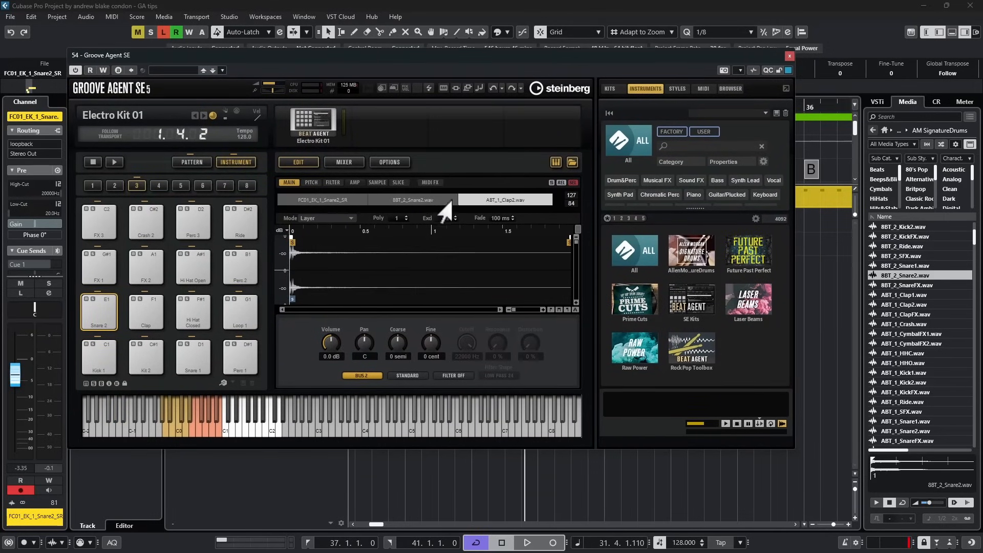
click(417, 200)
click(323, 200)
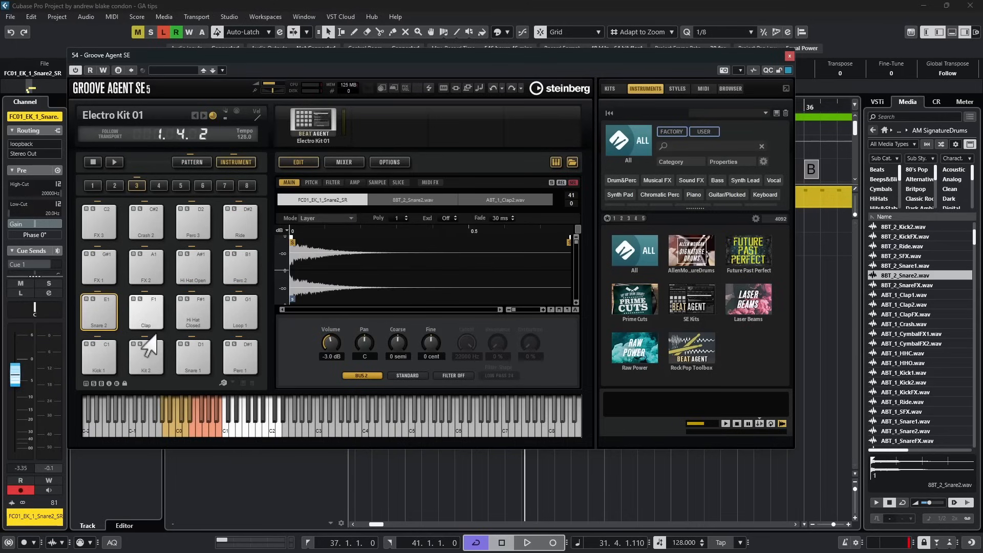
Step: Export FC01_EK_1_Clap_SR from the Clap pad to a new audio track and move the event to bar 32
click(147, 311)
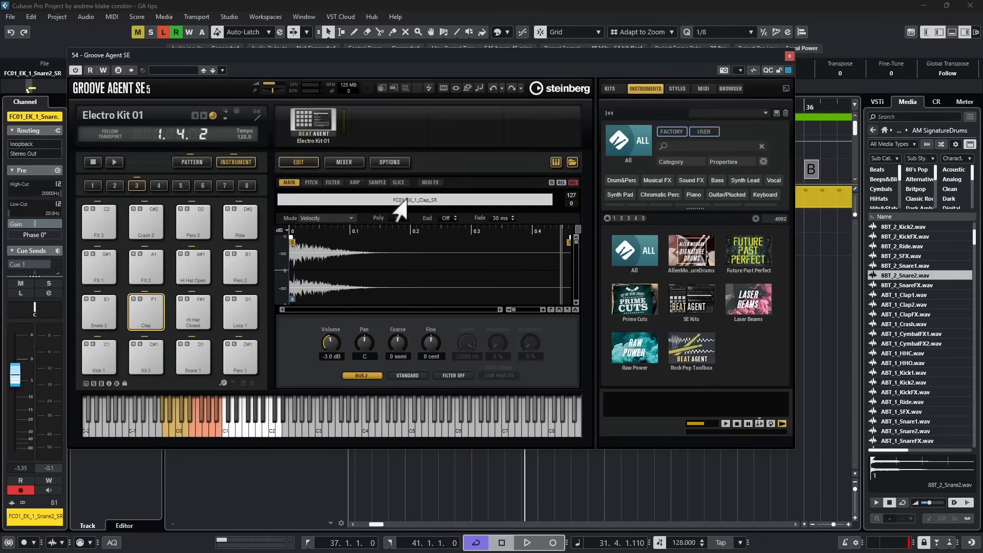
drag(400, 201, 520, 499)
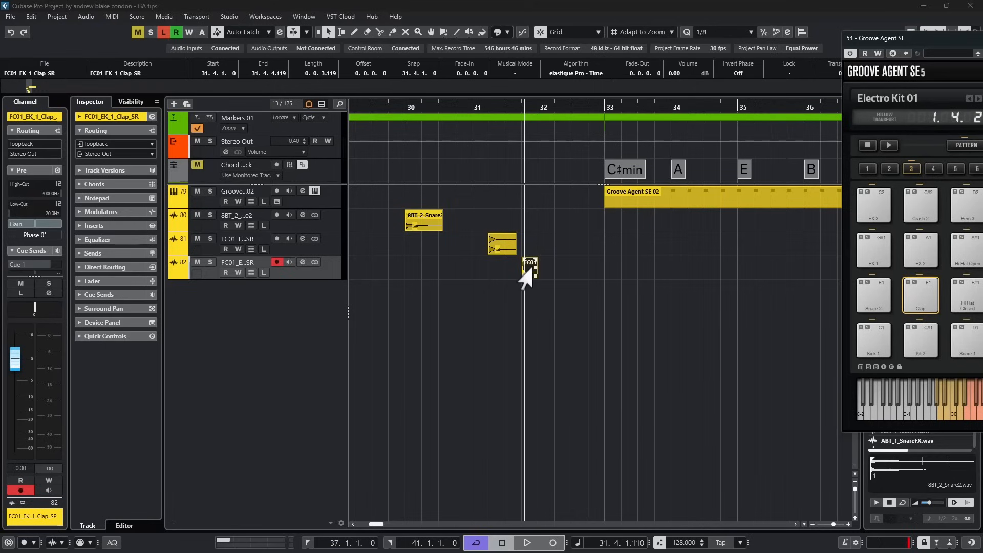
drag(521, 271, 552, 271)
click(574, 290)
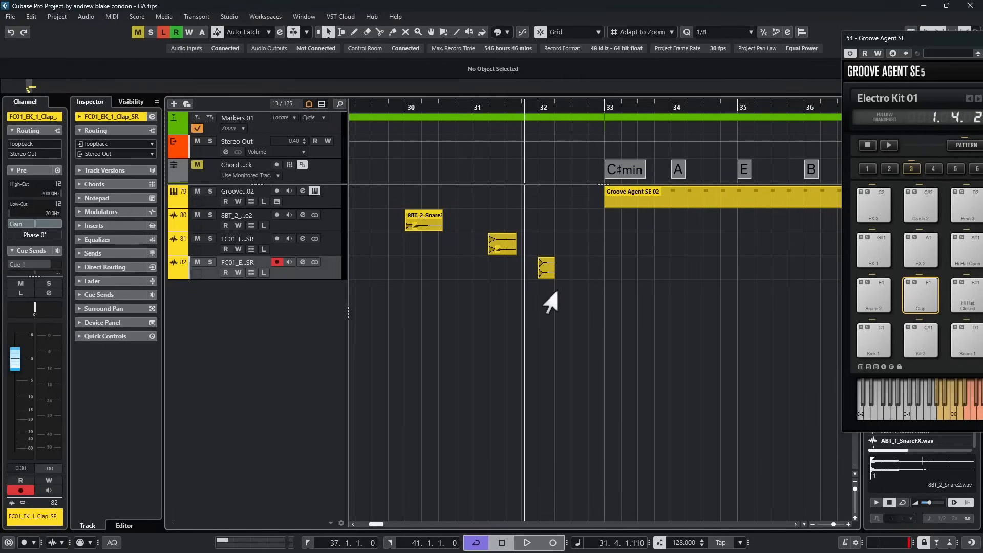
scroll(541, 296, up, 4)
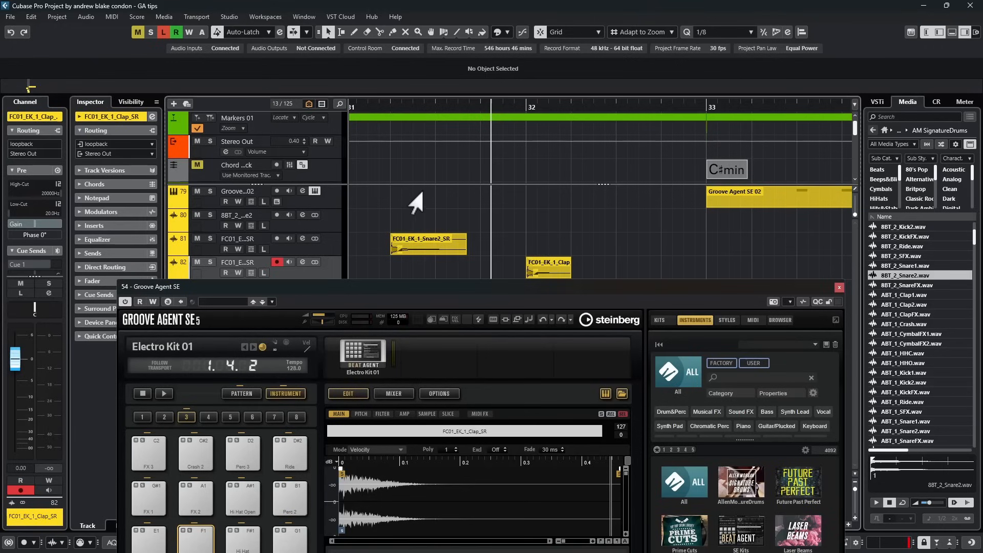
click(363, 224)
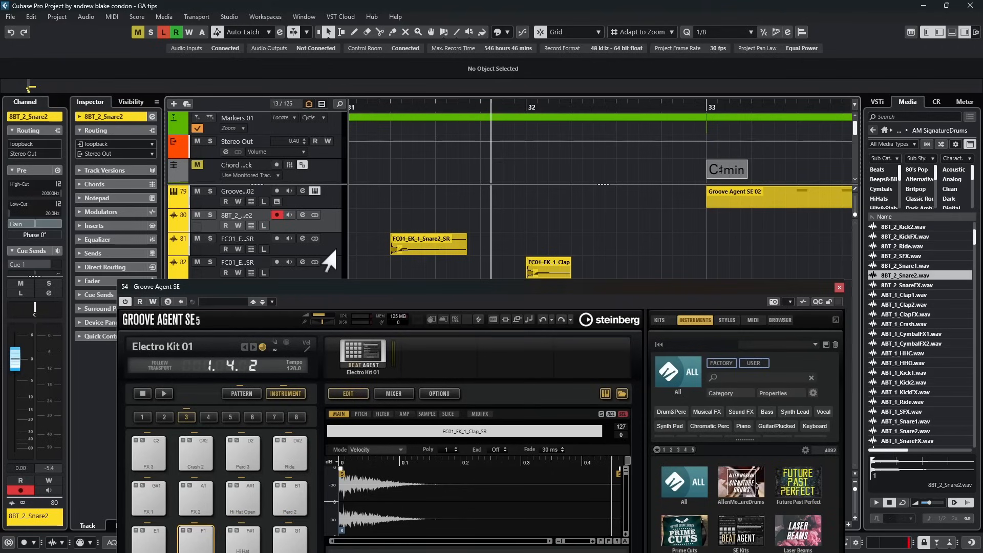
click(323, 250)
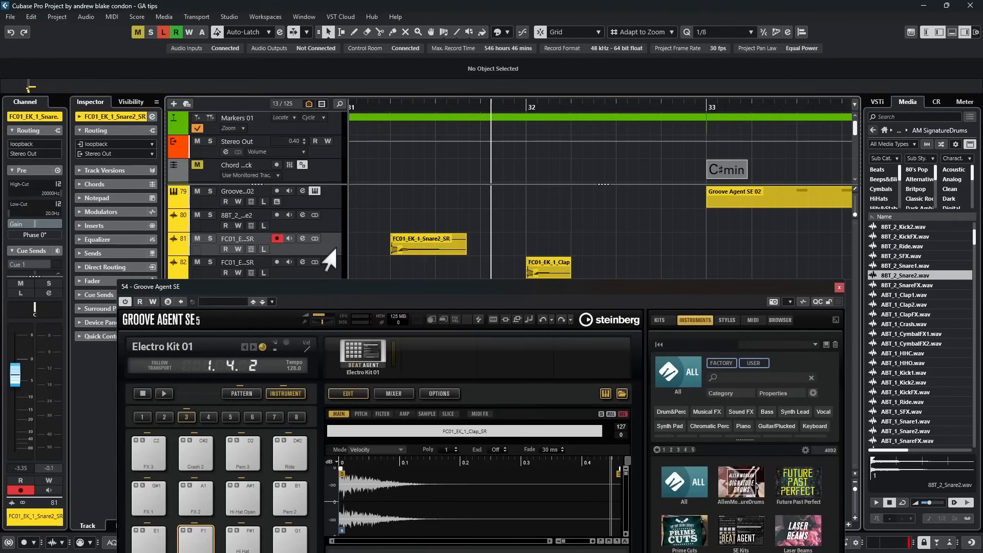
click(321, 220)
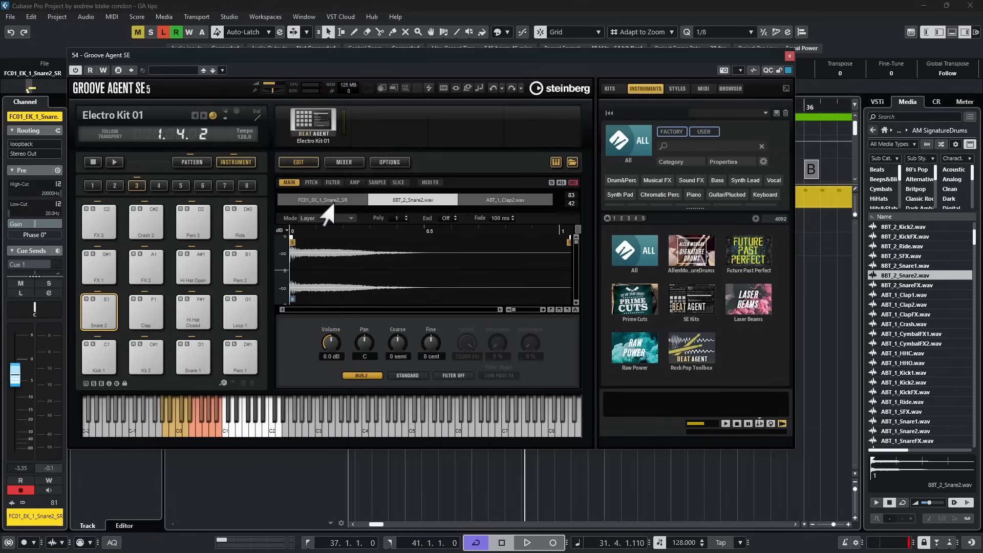
Step: Export the Clap pad's FC01_EK_1_Clap_SR sample to the project timeline at 31.4.1.0
click(332, 202)
click(157, 317)
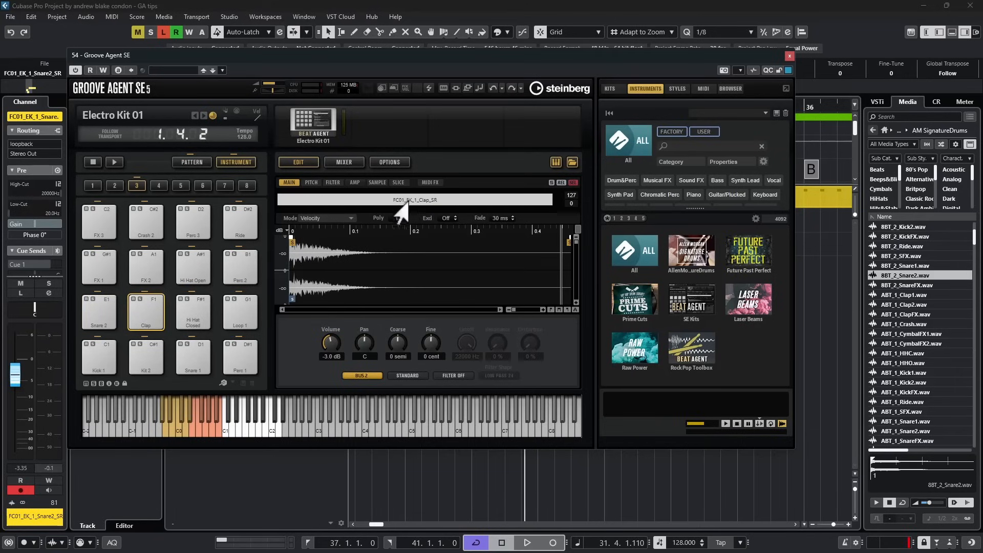
mouse_move(407, 200)
mouse_down()
mouse_move(459, 353)
mouse_move(531, 483)
mouse_move(527, 493)
mouse_up()
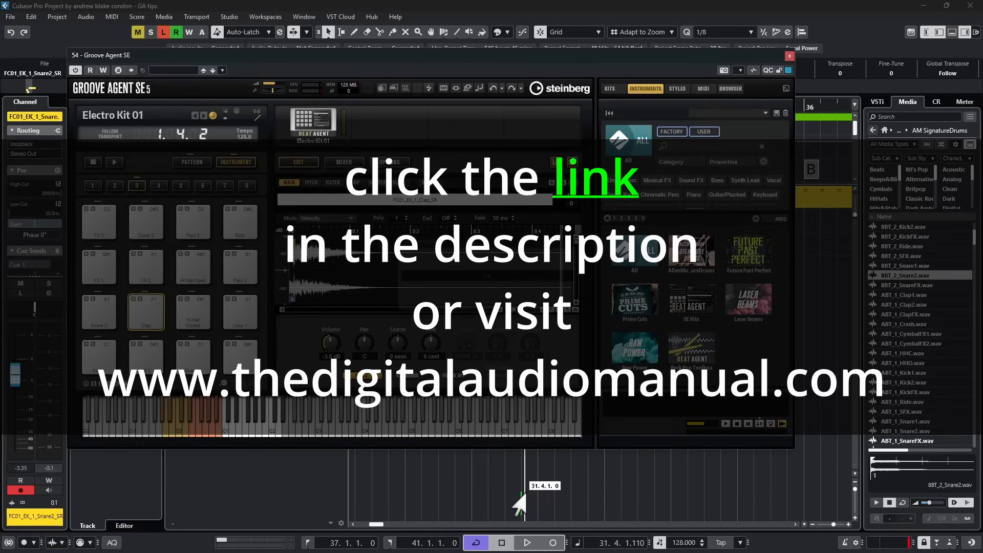